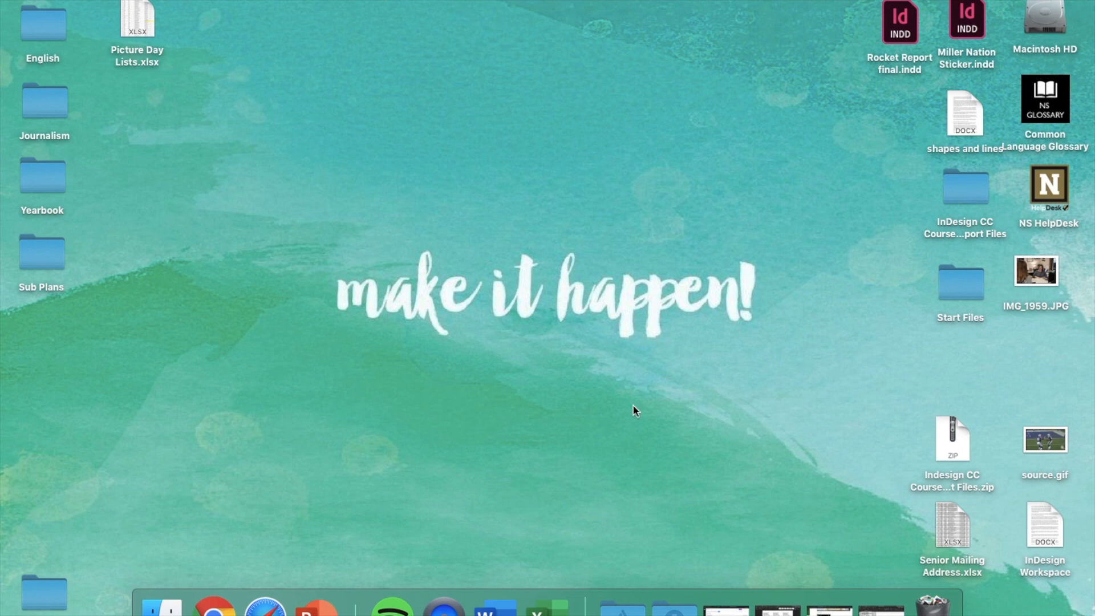
Step: Choose Enterprise ID sign-in and submit the school account e-mail
left_click(622, 606)
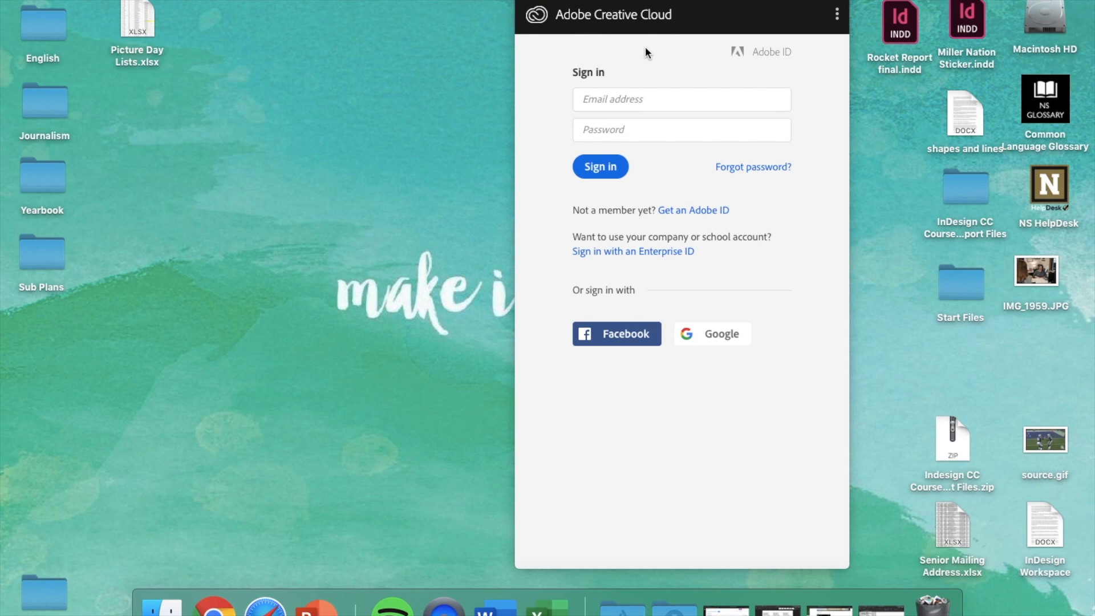
left_click(619, 256)
left_click(631, 153)
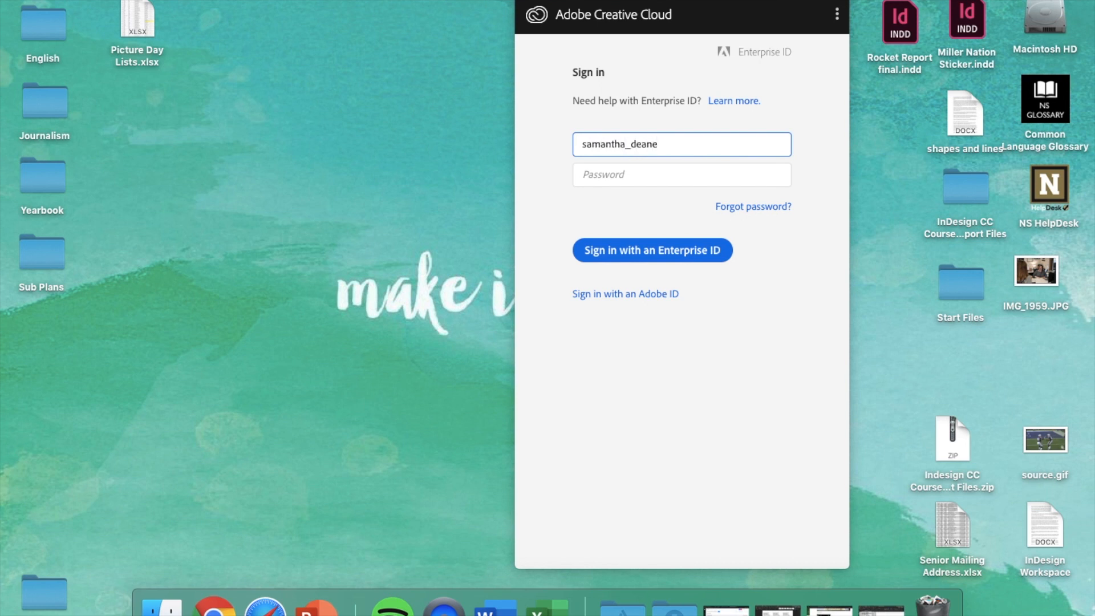
key("Return")
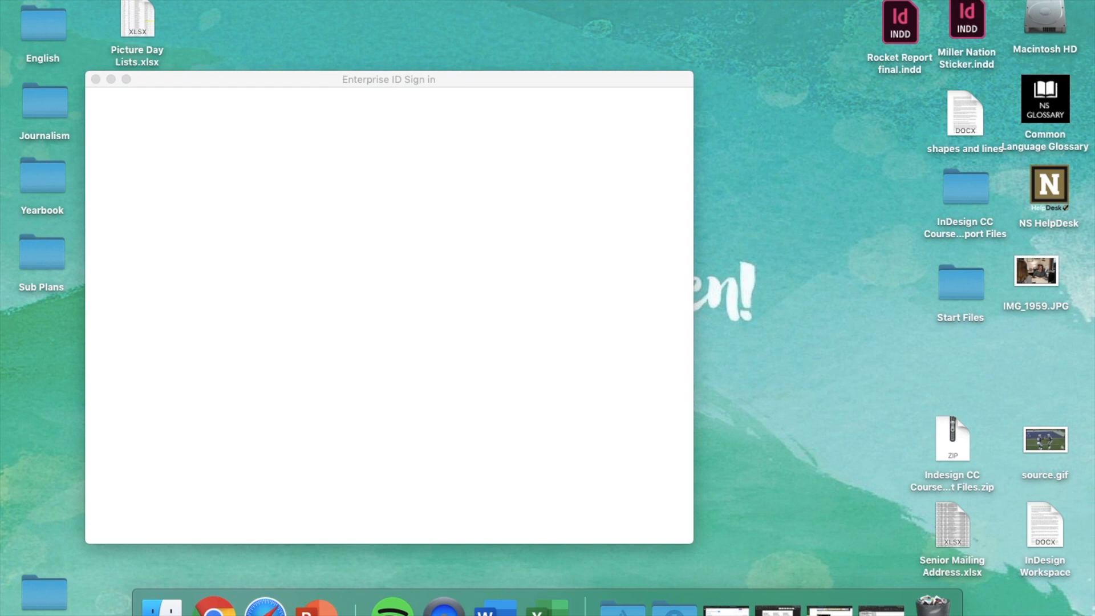
Step: On the Google sign-in page, enter the account e-mail and password to finish signing in
key("Return")
type("••••••••")
key("Return")
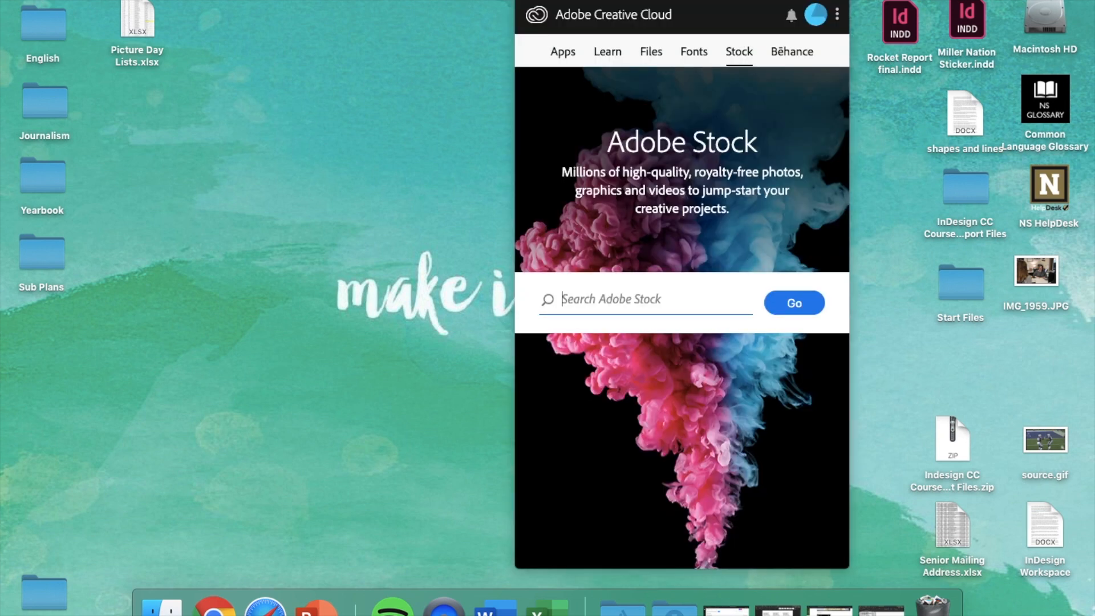
Step: Check the signed-in account card, then close the Creative Cloud panel
left_click(819, 17)
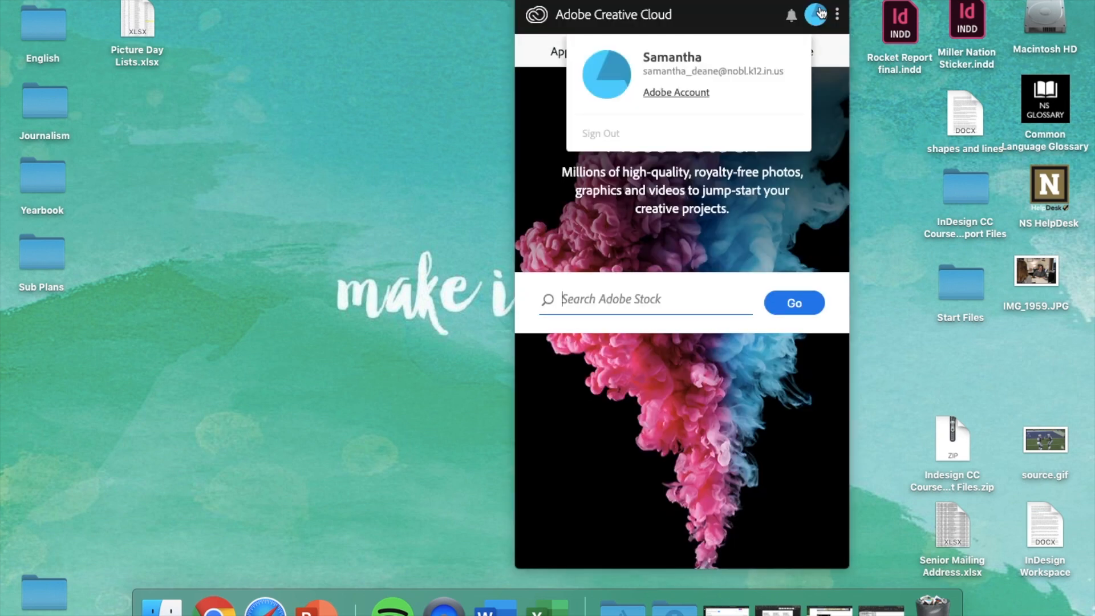
left_click(815, 15)
left_click(730, 23)
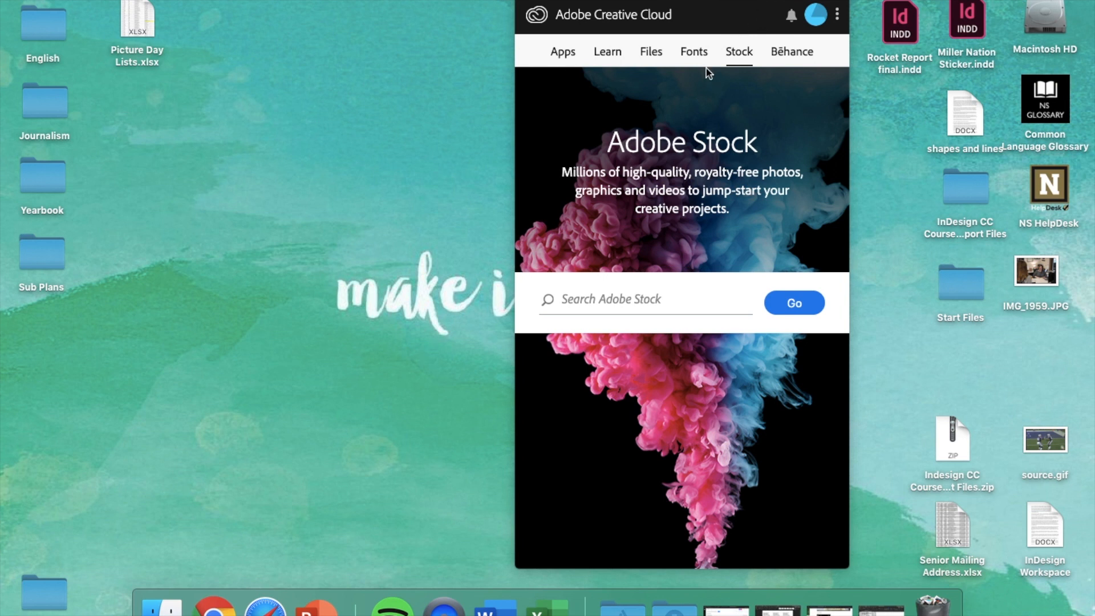
left_click(673, 1)
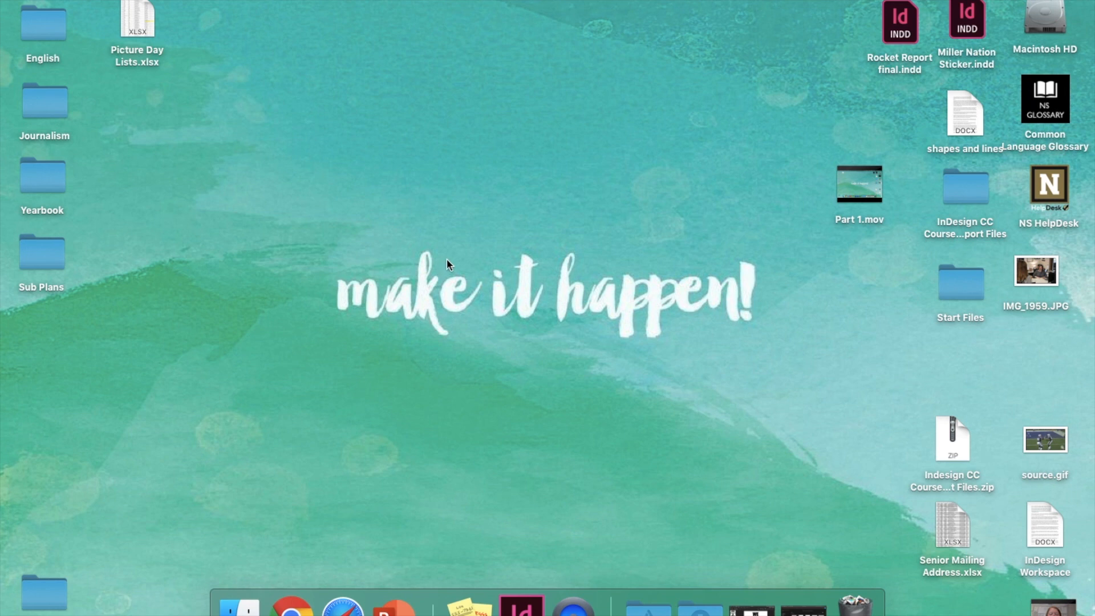
Step: Browse the Applications stack's InDesign folder, then search Spotlight for 'indesign'
left_click(649, 608)
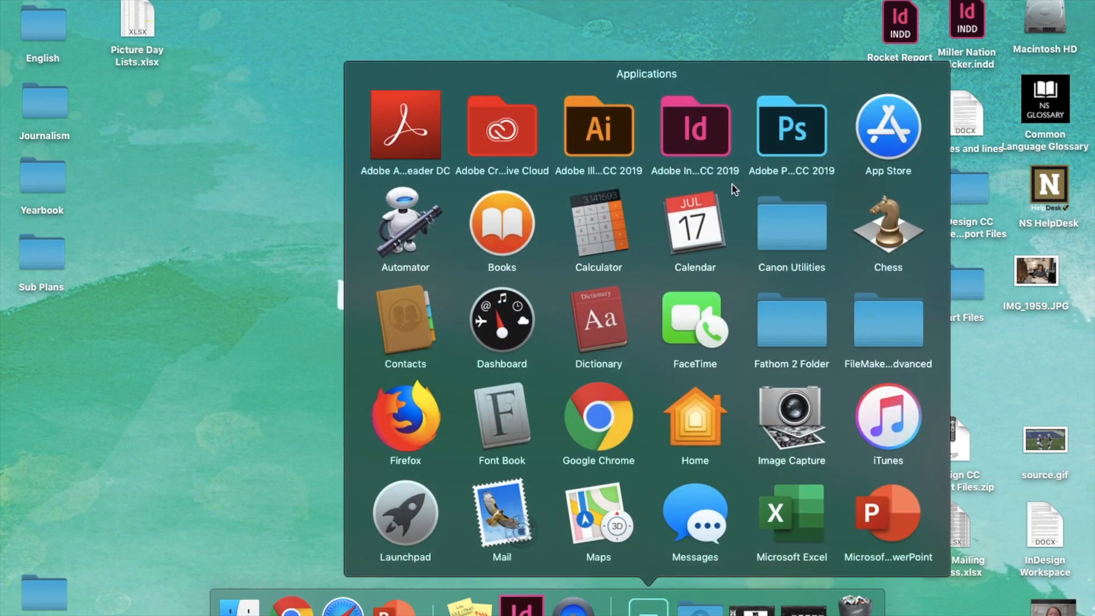
left_click(694, 134)
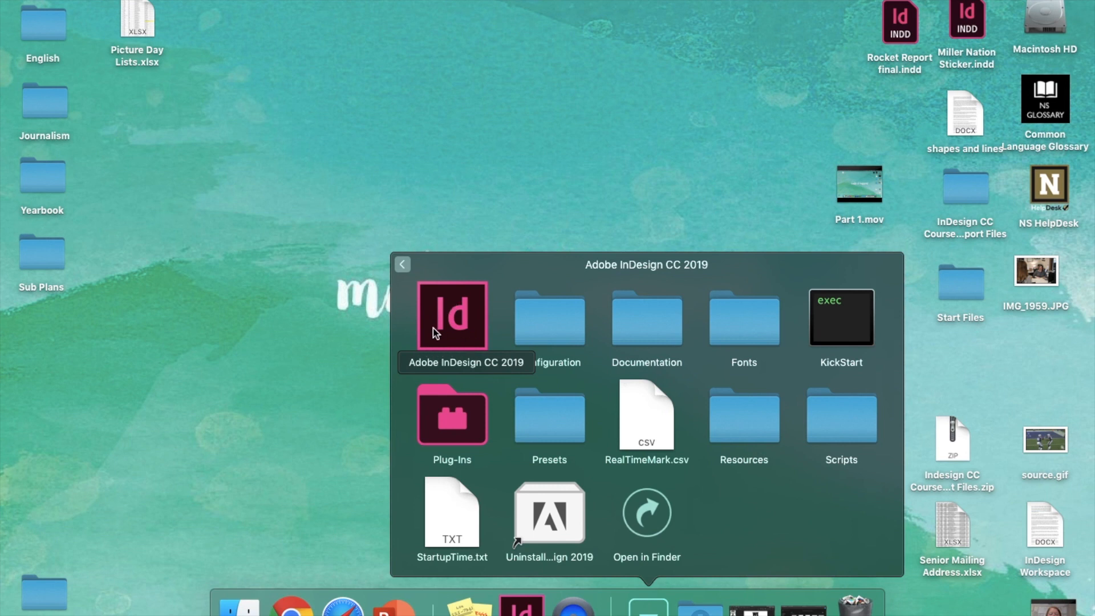
left_click(528, 194)
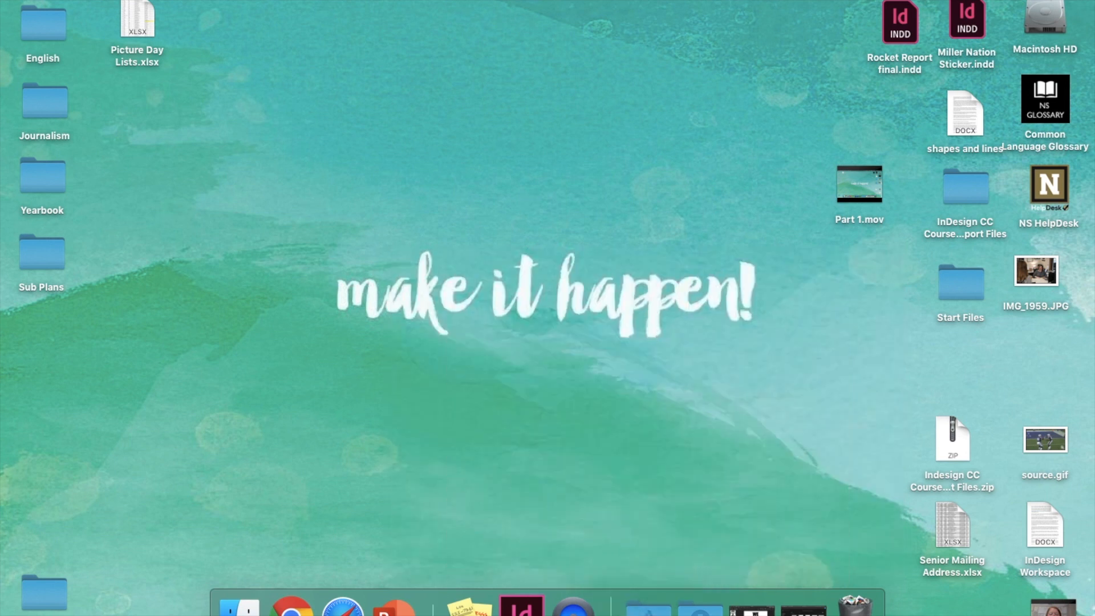
key("super+space")
type("ind")
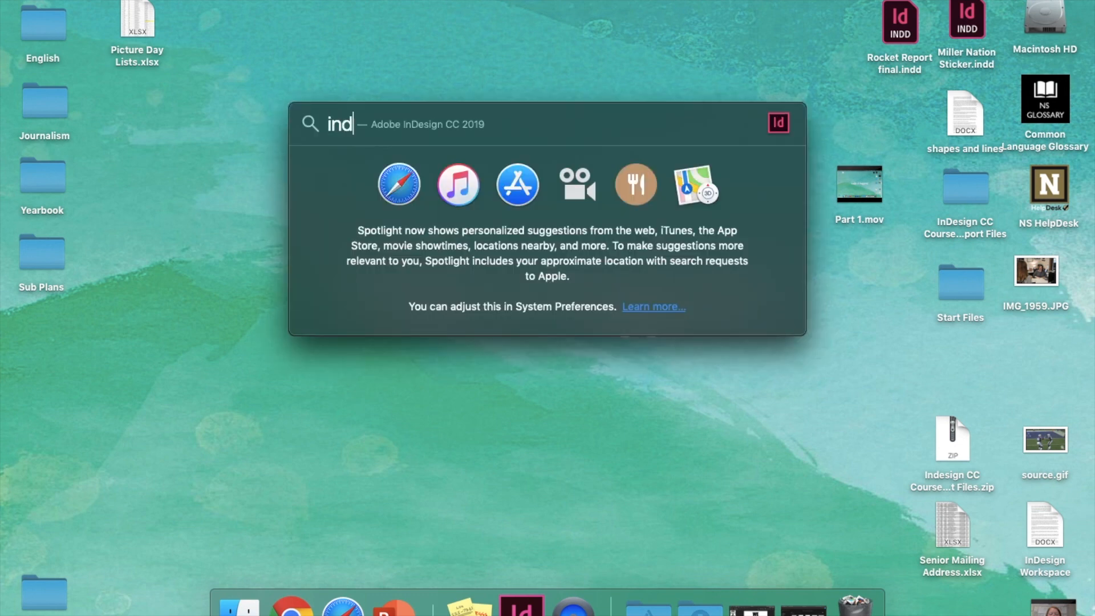
type("esign")
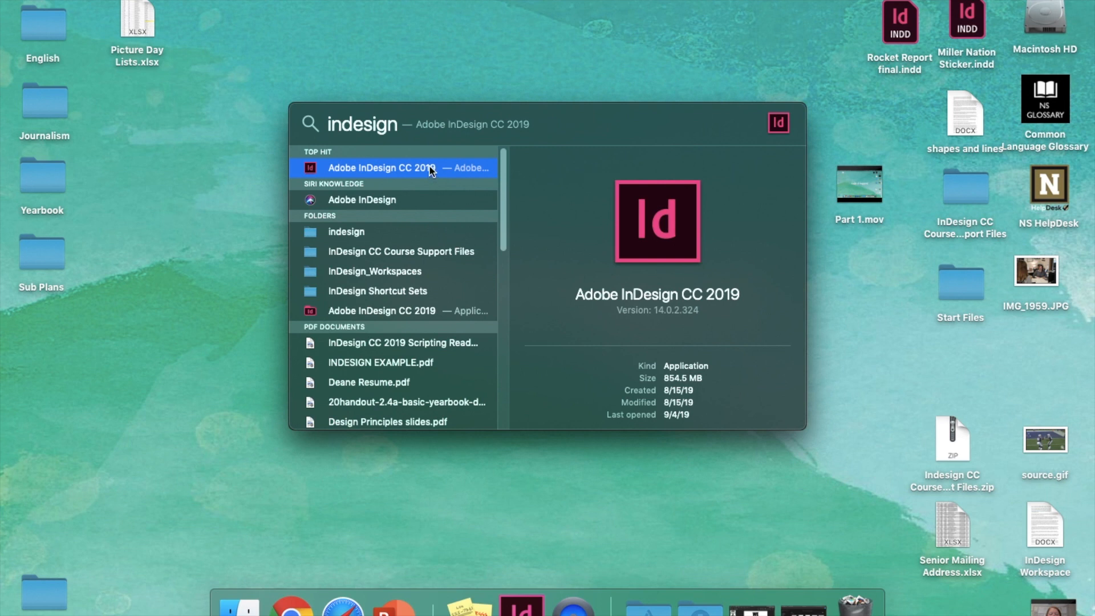
key("super+a")
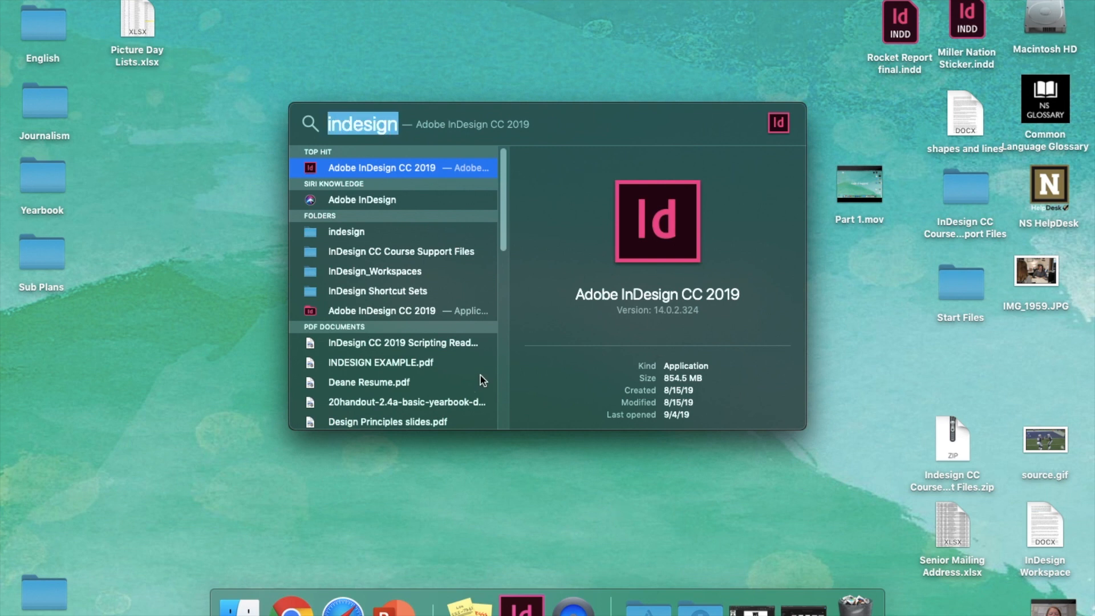
Step: Launch InDesign CC 2019 and open Rocket Report final.indd from the Desktop, accepting the missing-links alert
left_click(363, 163)
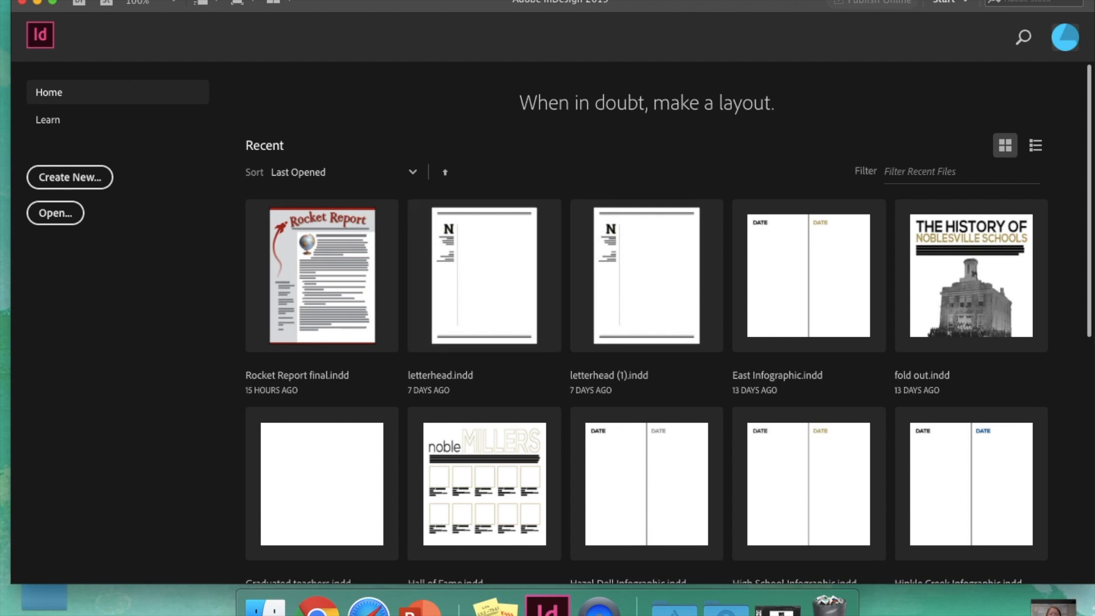
left_click(108, 0)
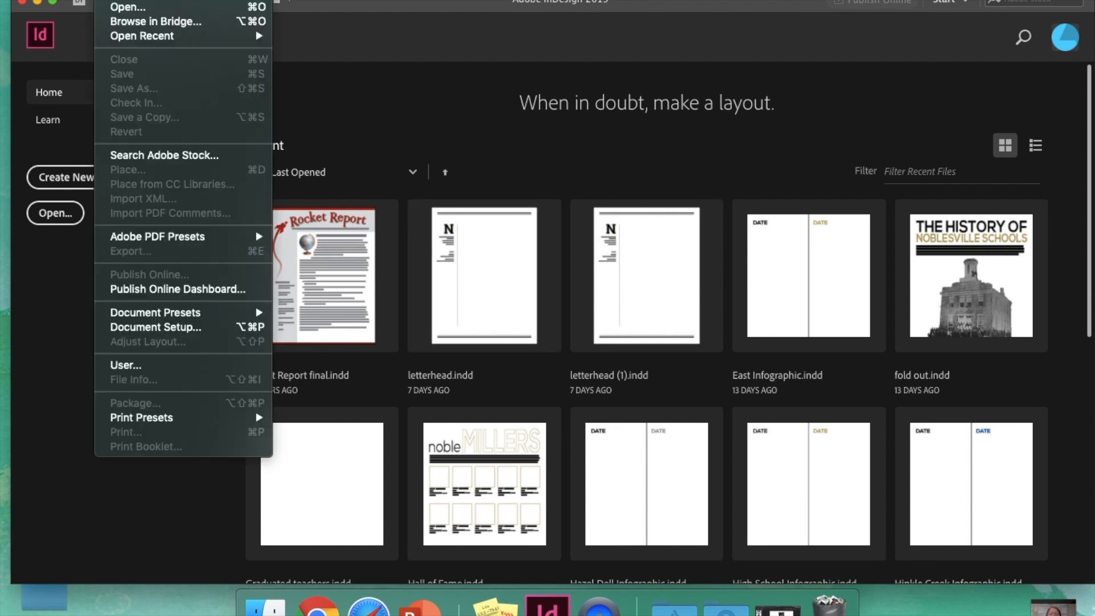
left_click(130, 8)
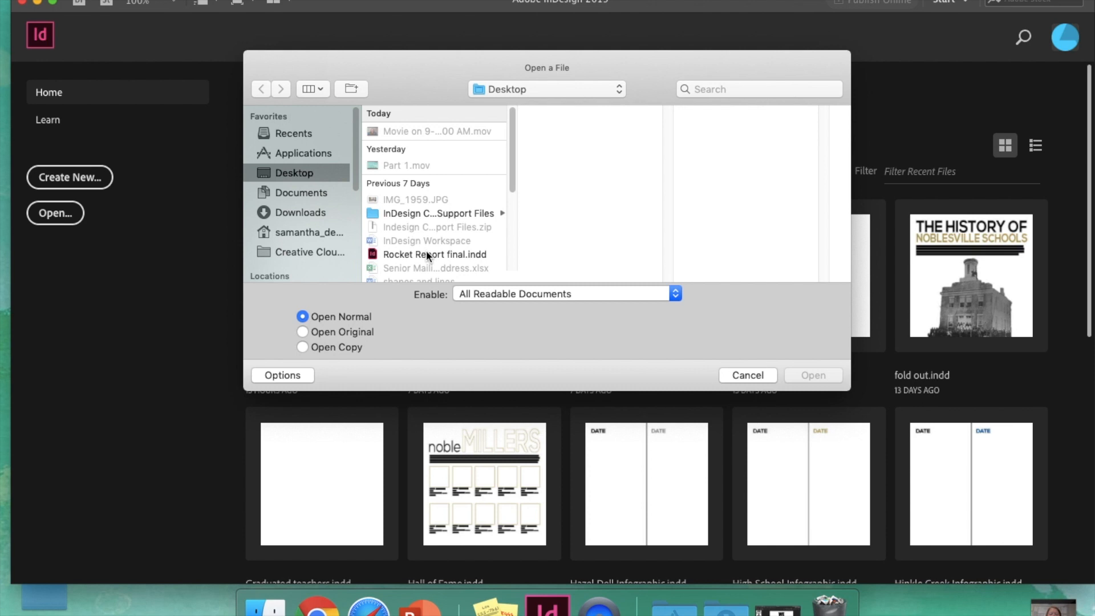
left_click(427, 255)
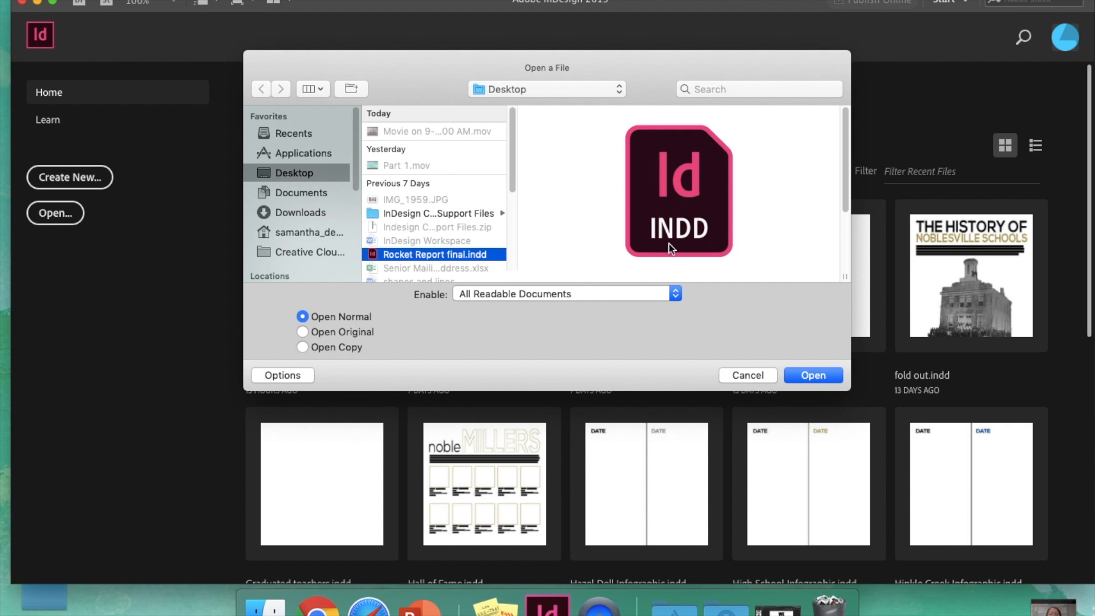
left_click(811, 375)
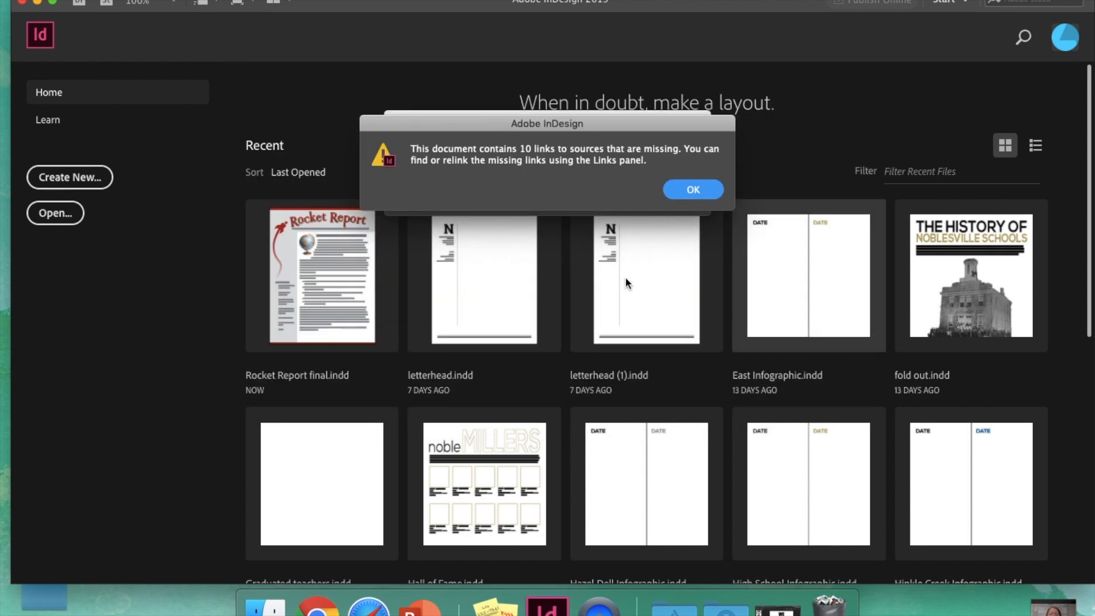
left_click(681, 187)
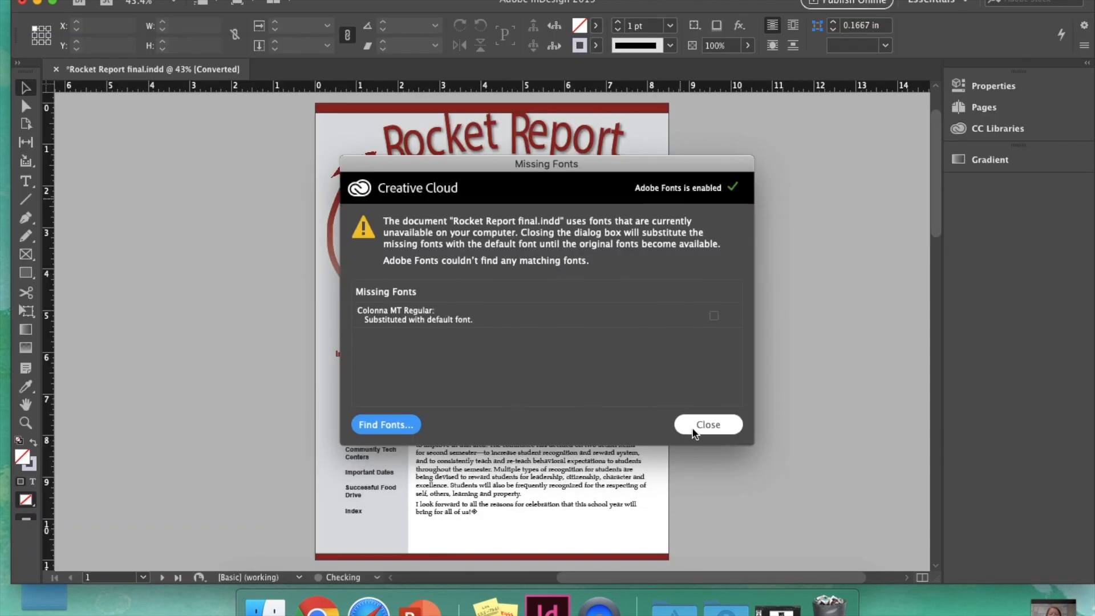
Step: Dismiss Missing Fonts, page forward to page 4 and back to 2, then jump to page 1
left_click(693, 431)
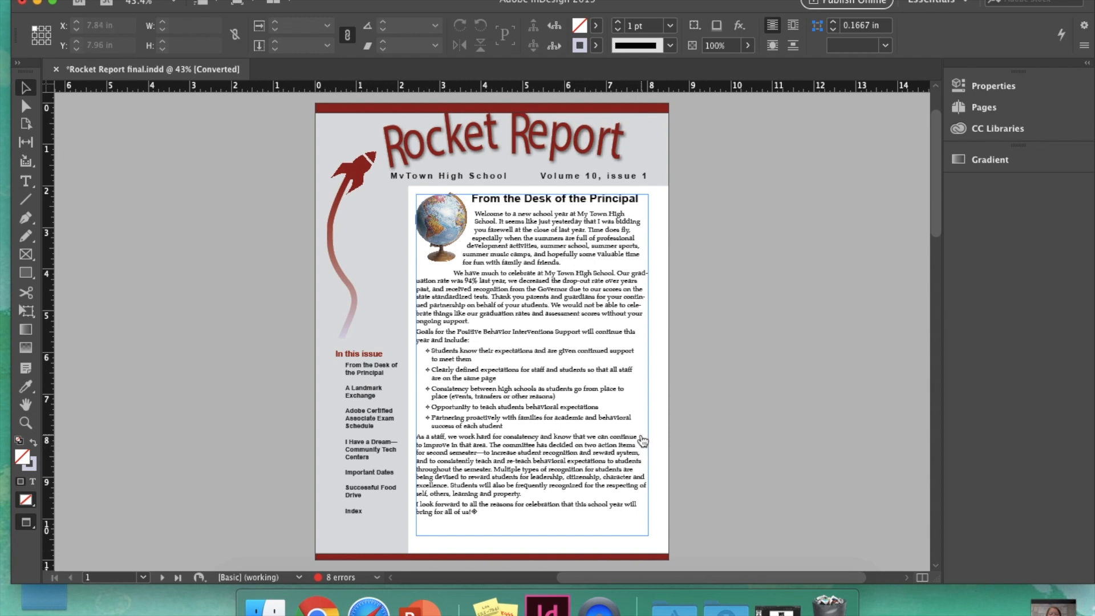
left_click(163, 577)
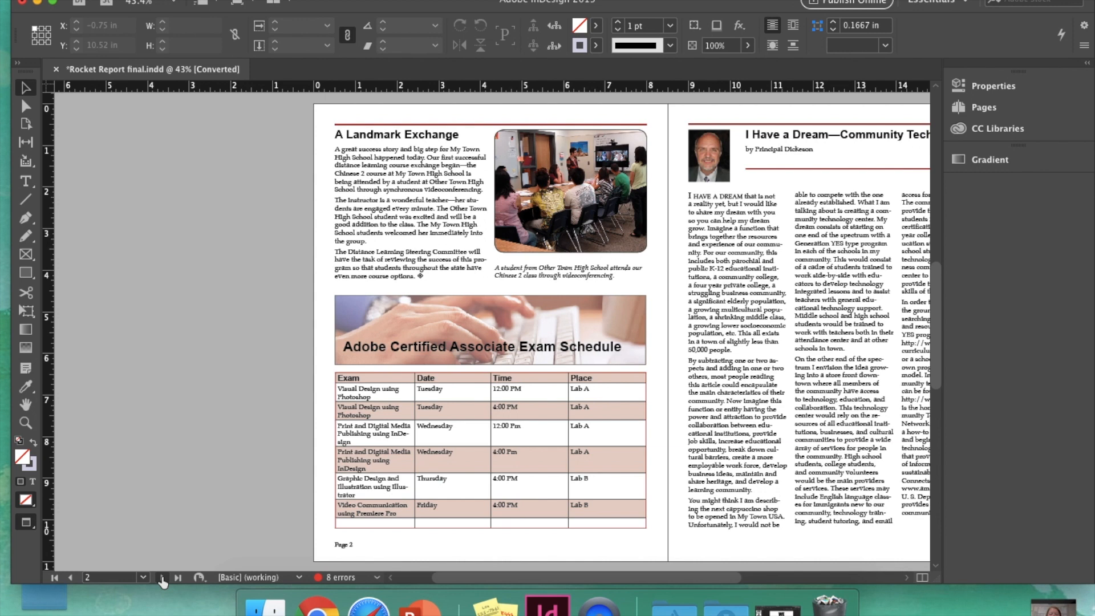
left_click(163, 578)
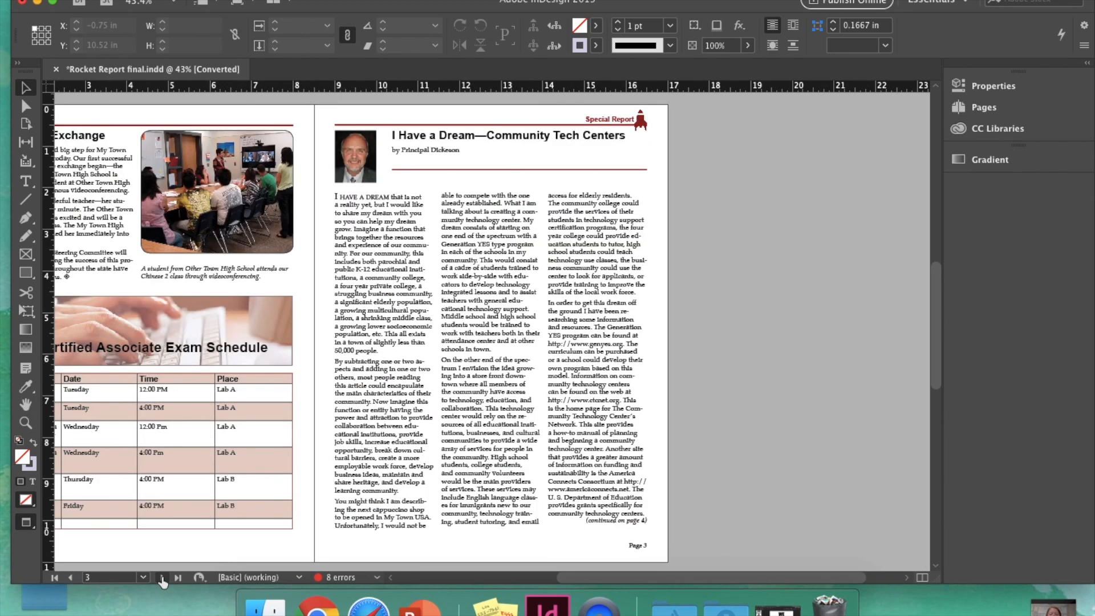
left_click(162, 578)
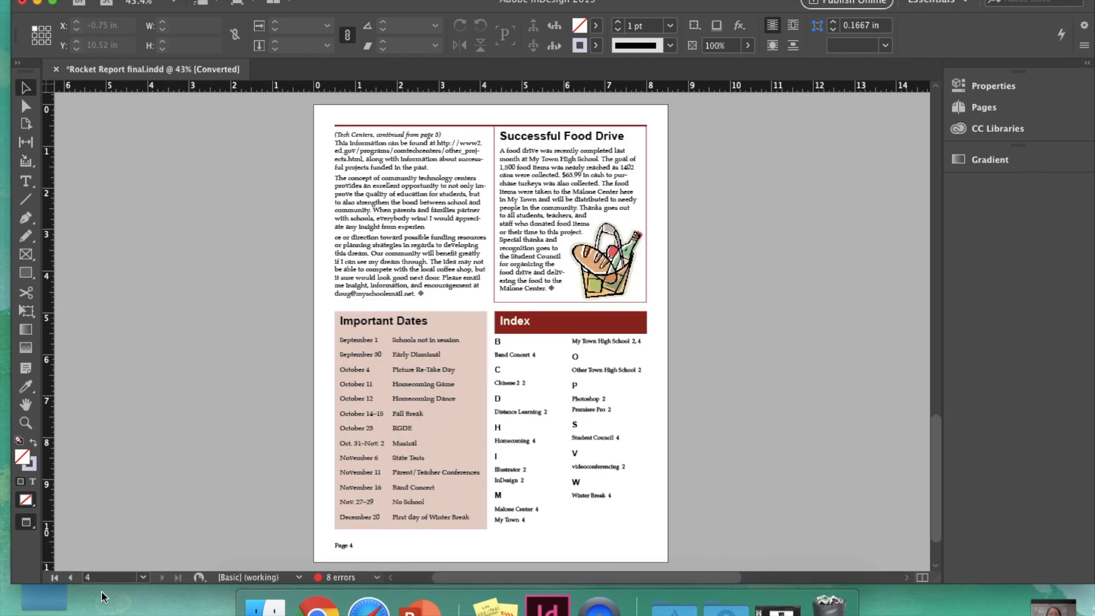
left_click(71, 577)
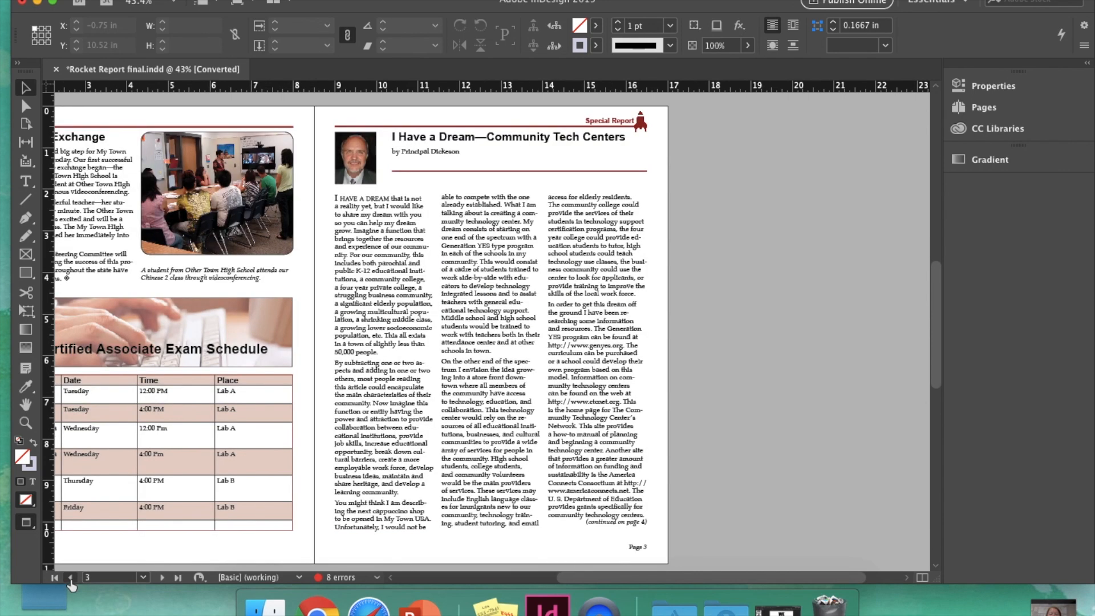
left_click(70, 577)
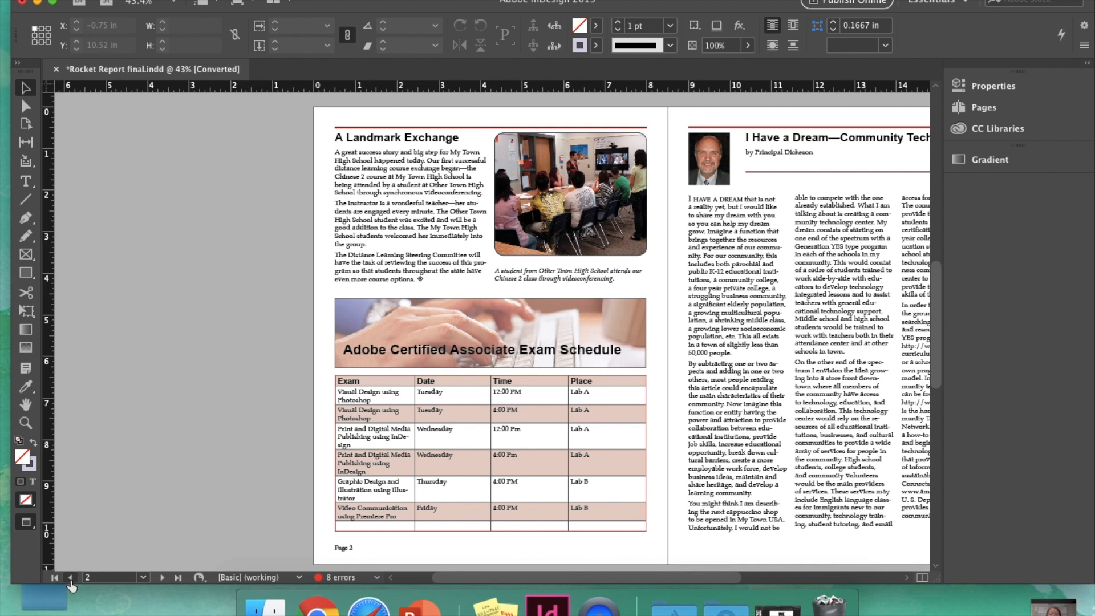
left_click(143, 577)
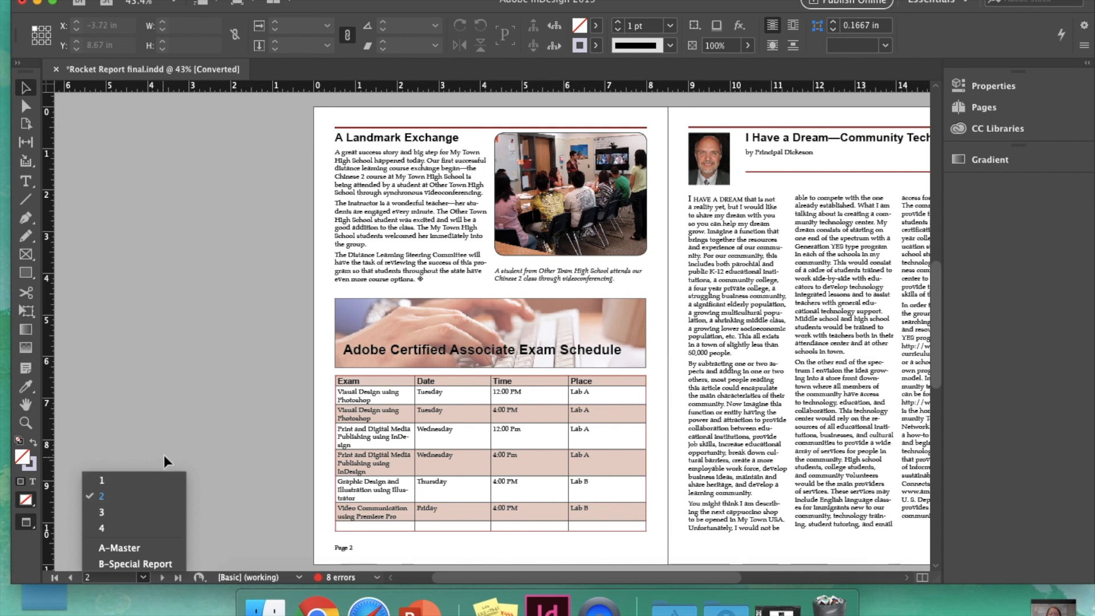
left_click(149, 481)
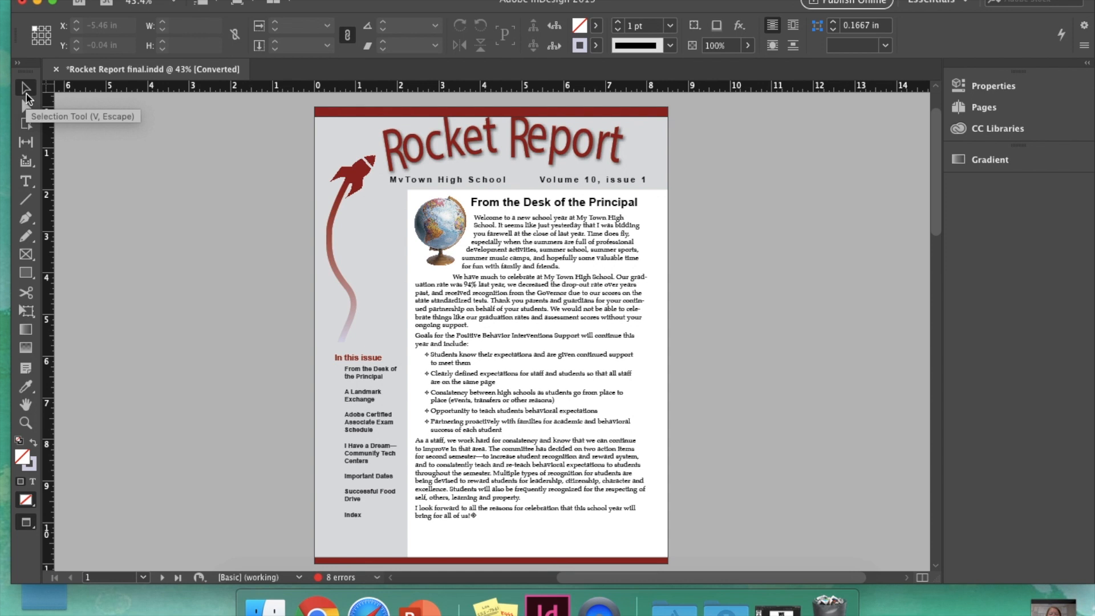
Step: Select the Type tool, show Character then Paragraph controls, and finally pick the Line tool
left_click(24, 183)
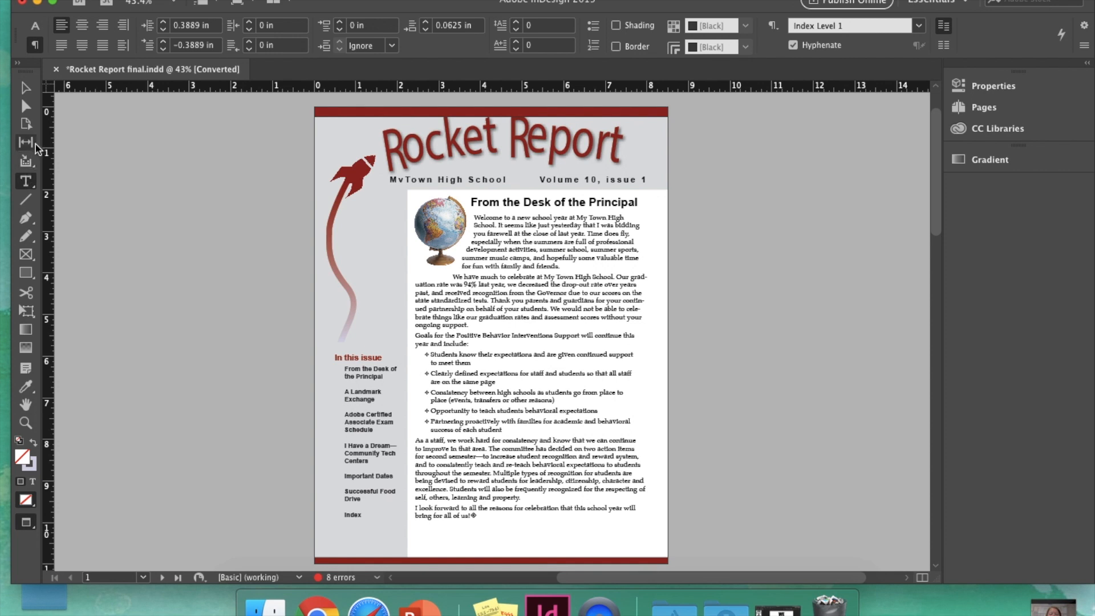
left_click(36, 26)
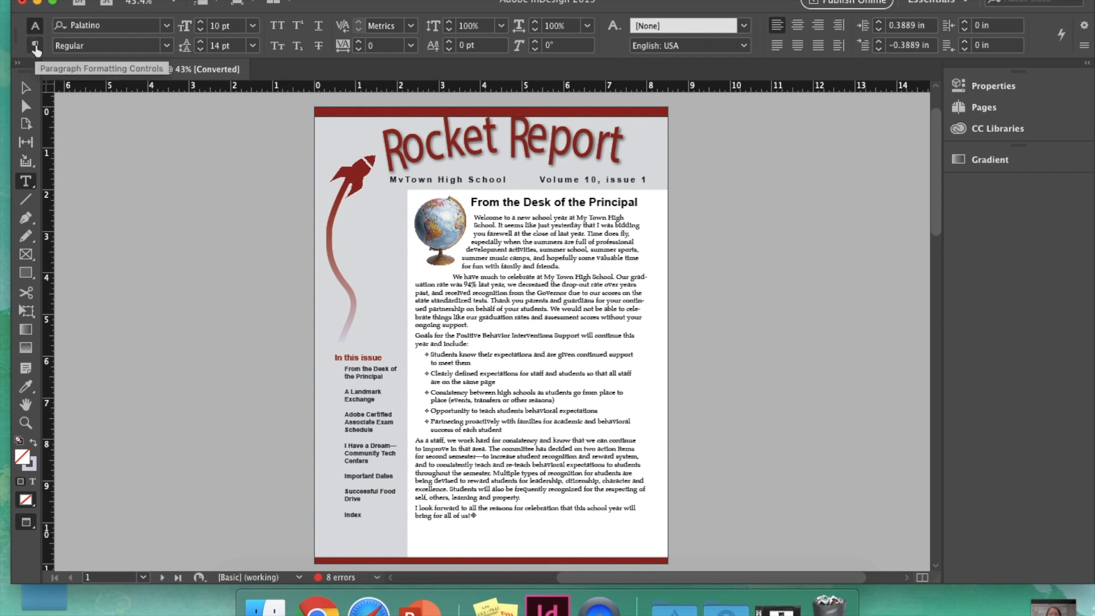
left_click(36, 45)
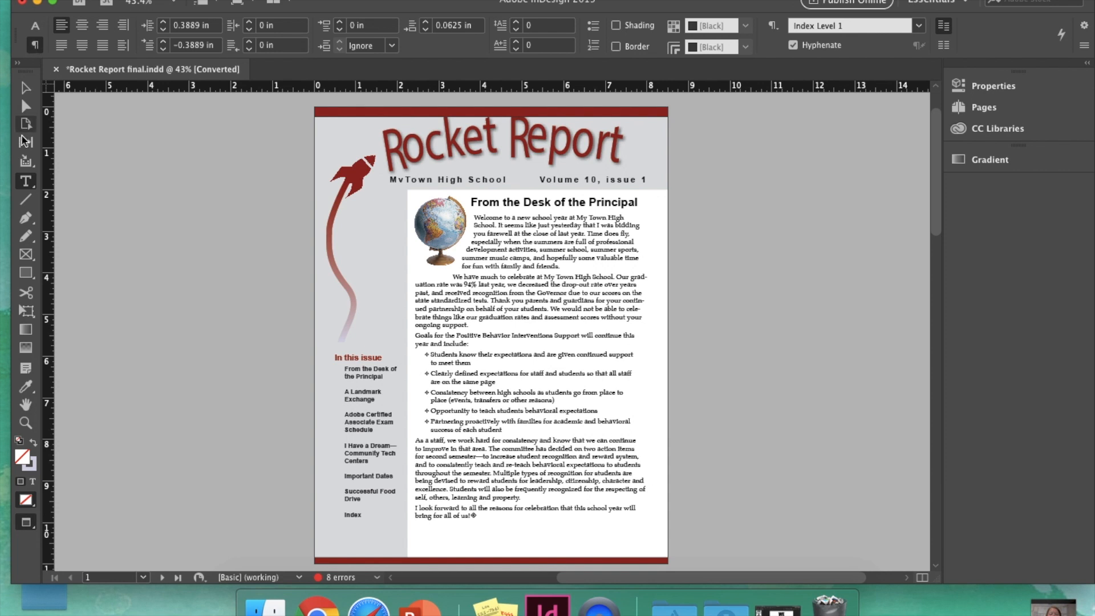
left_click(24, 201)
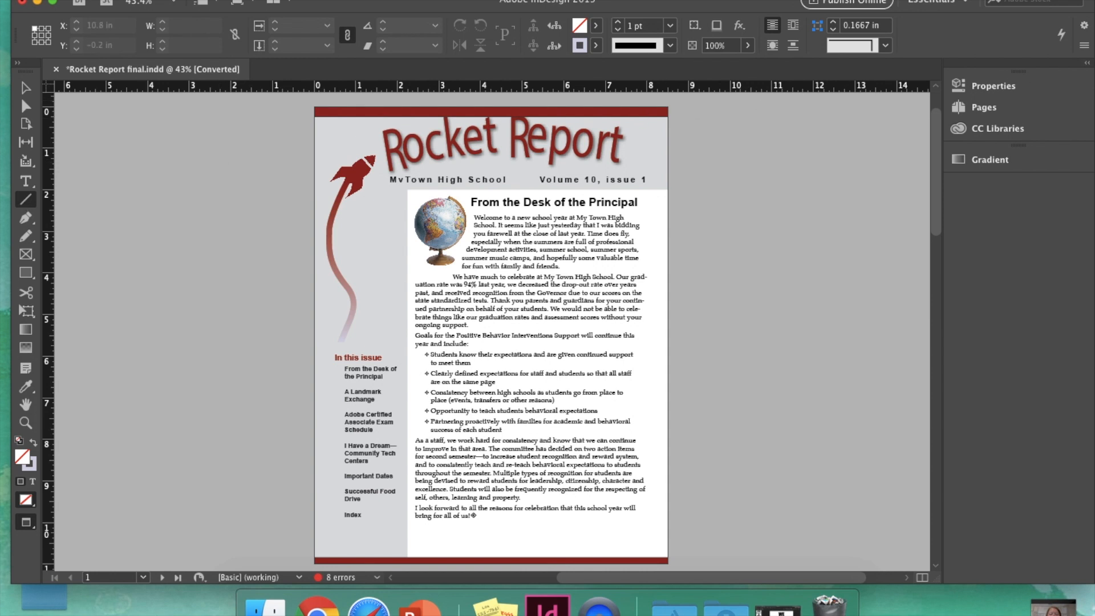
Step: Switch to the Advanced workspace and open the Pages panel listing A-Master and 4 pages
left_click(940, 5)
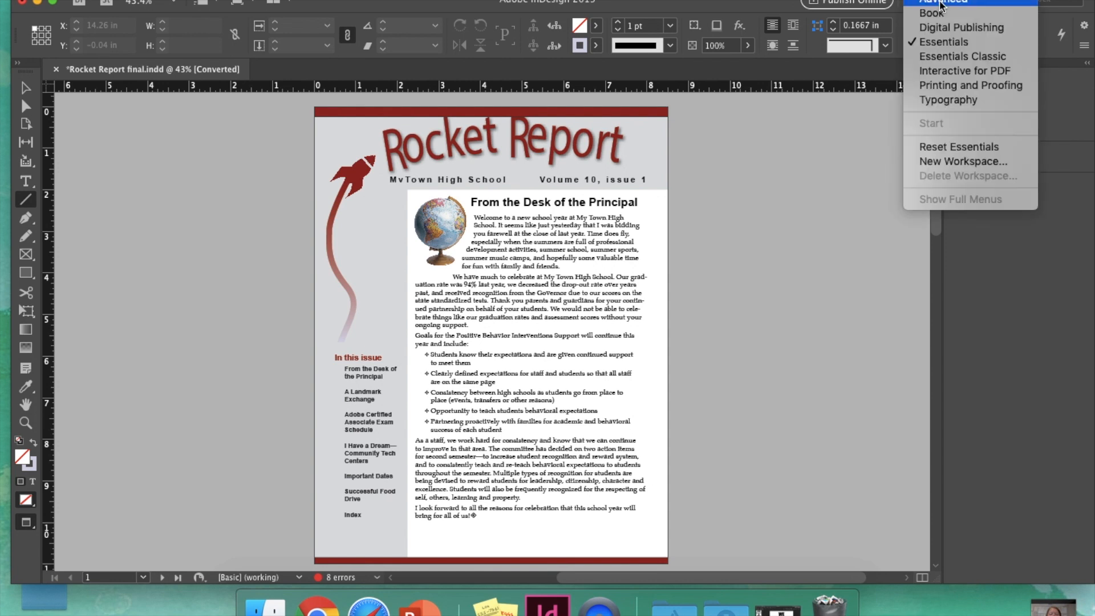
left_click(940, 1)
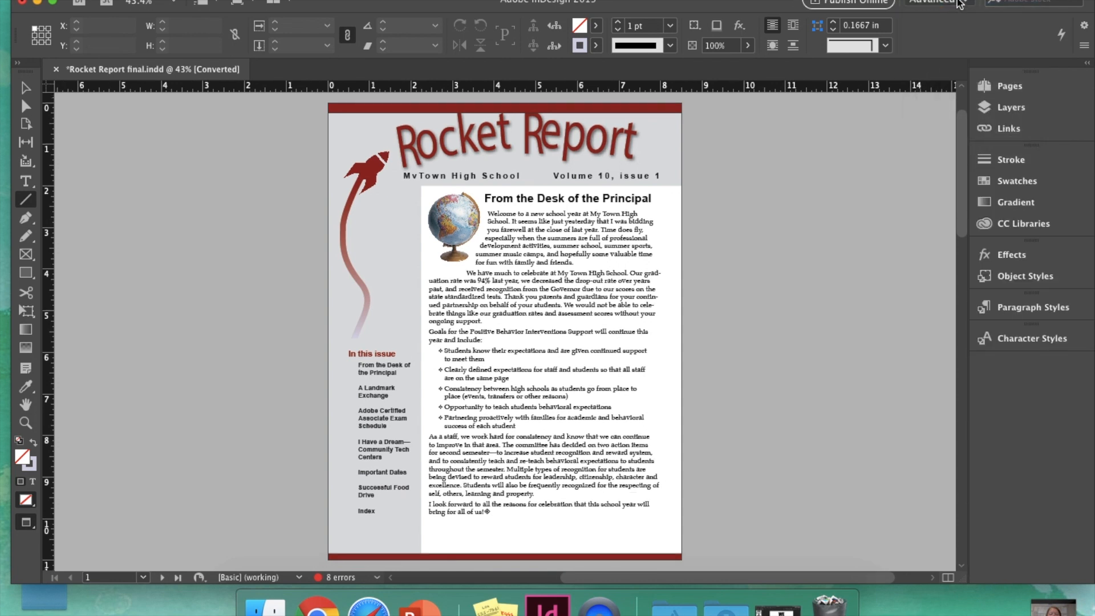
left_click(956, 5)
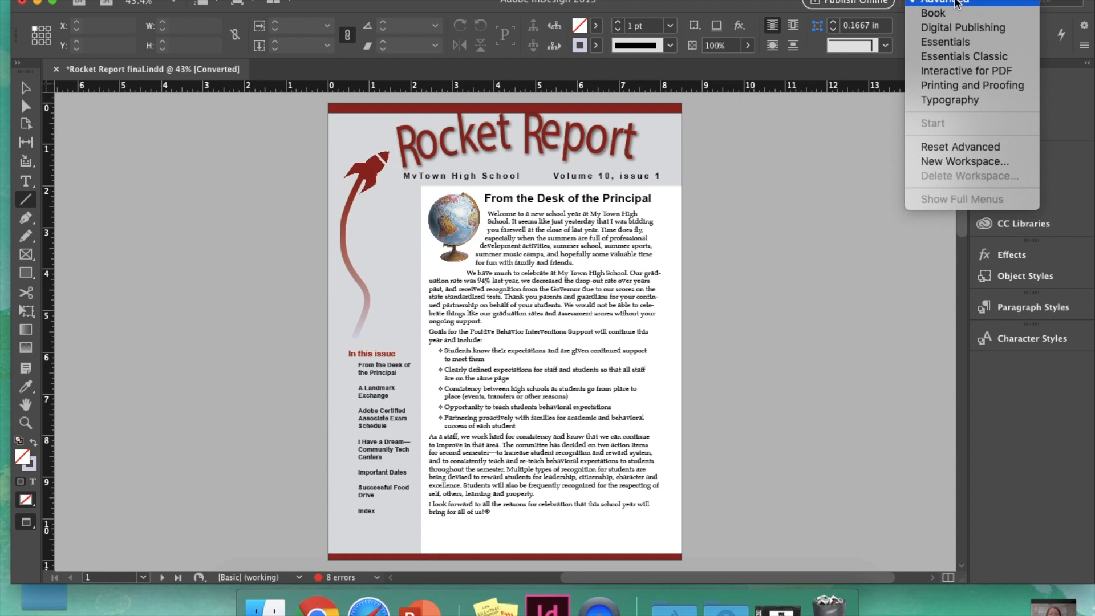
left_click(956, 3)
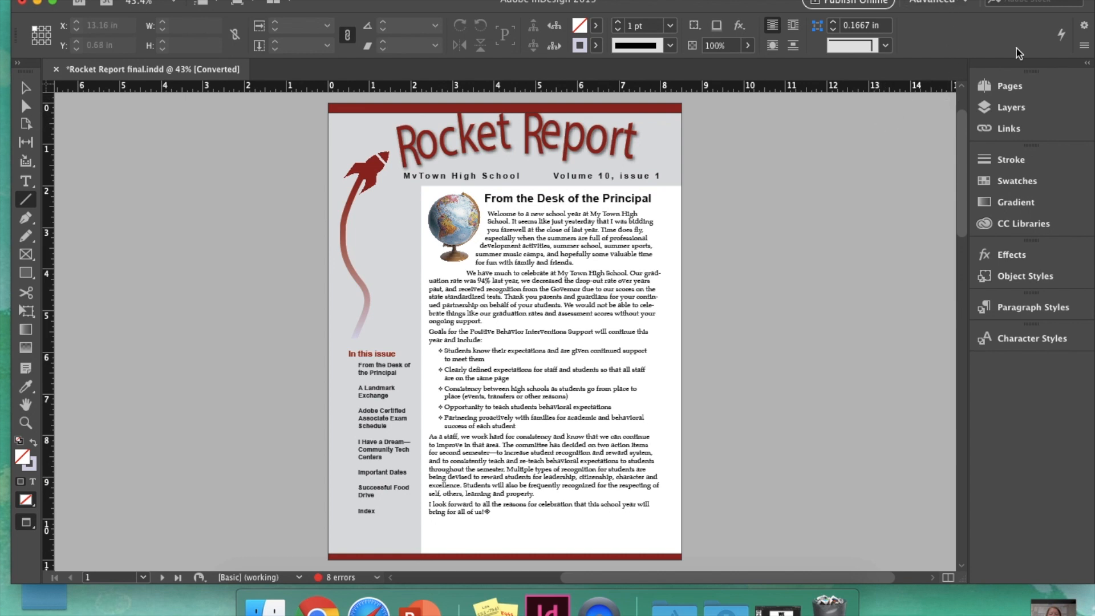
left_click(995, 88)
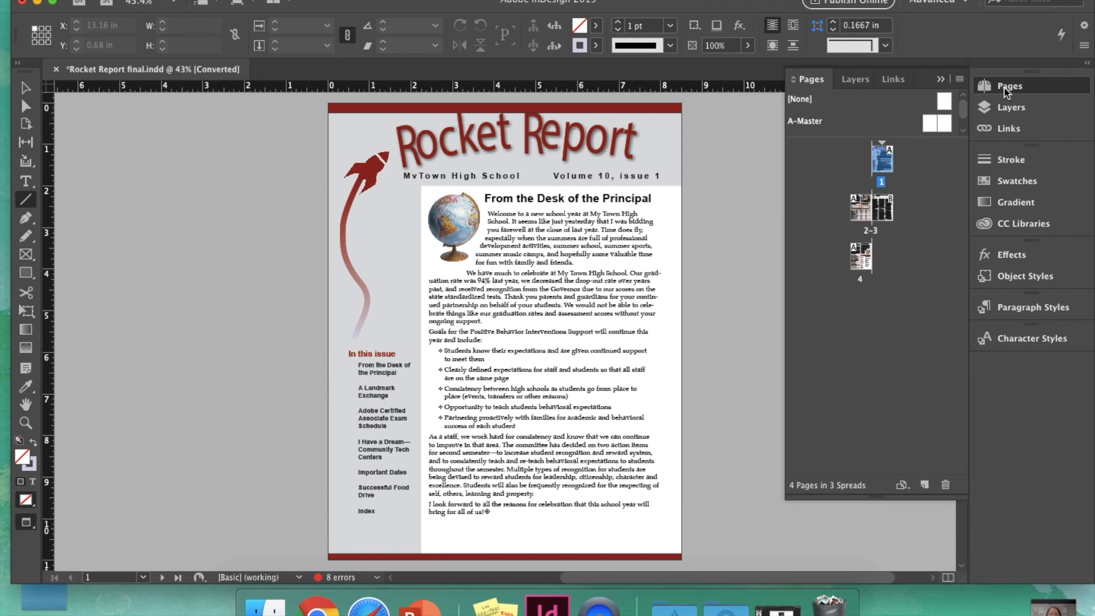
left_click_drag(871, 494, 867, 346)
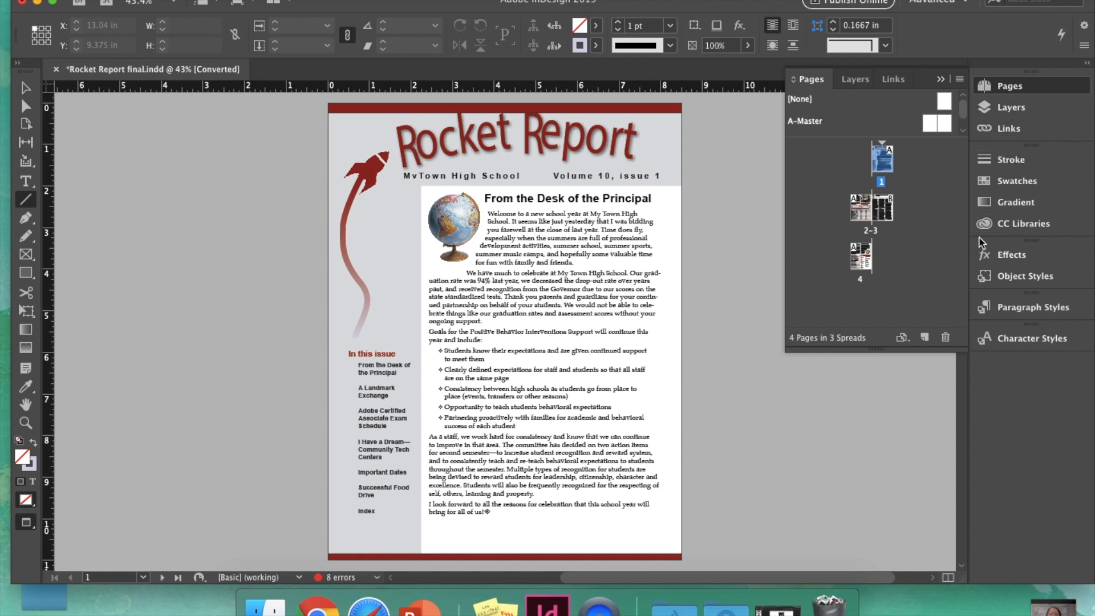
left_click(855, 83)
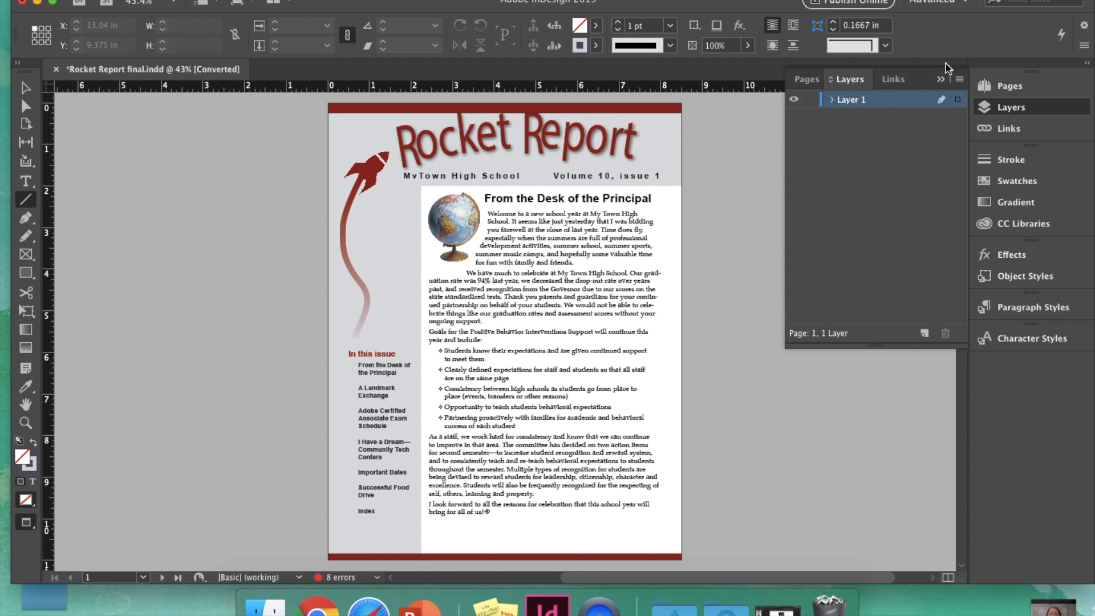
left_click(940, 80)
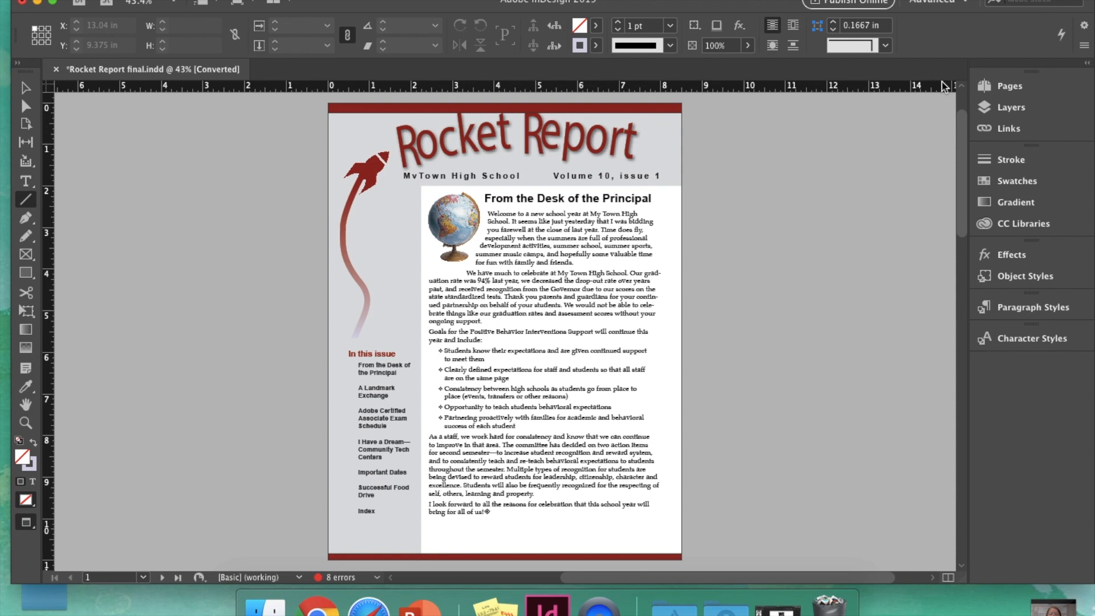
left_click(1022, 87)
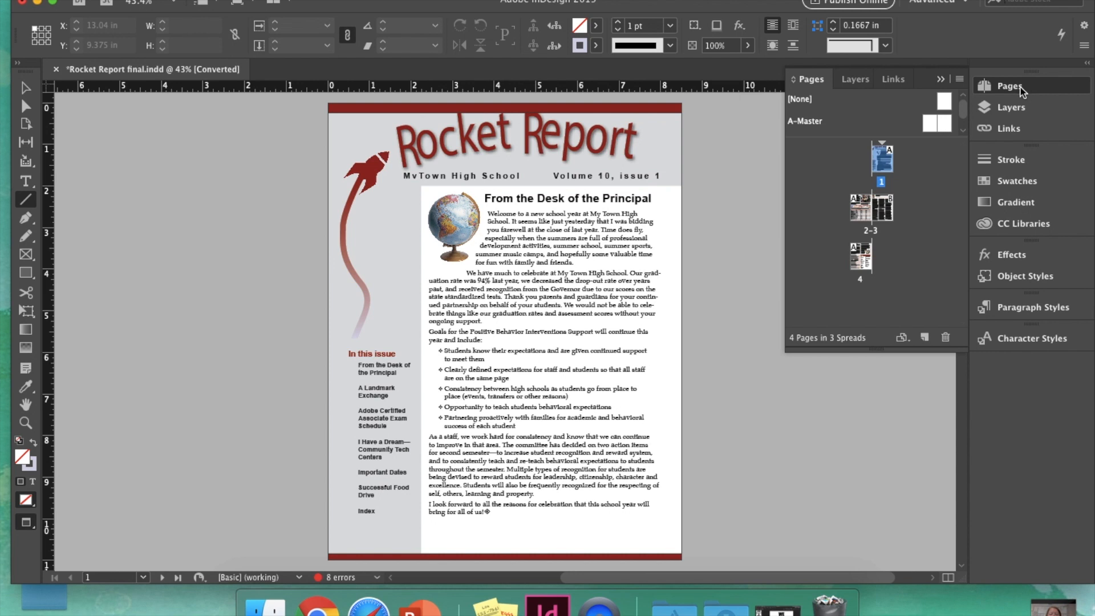
left_click(959, 80)
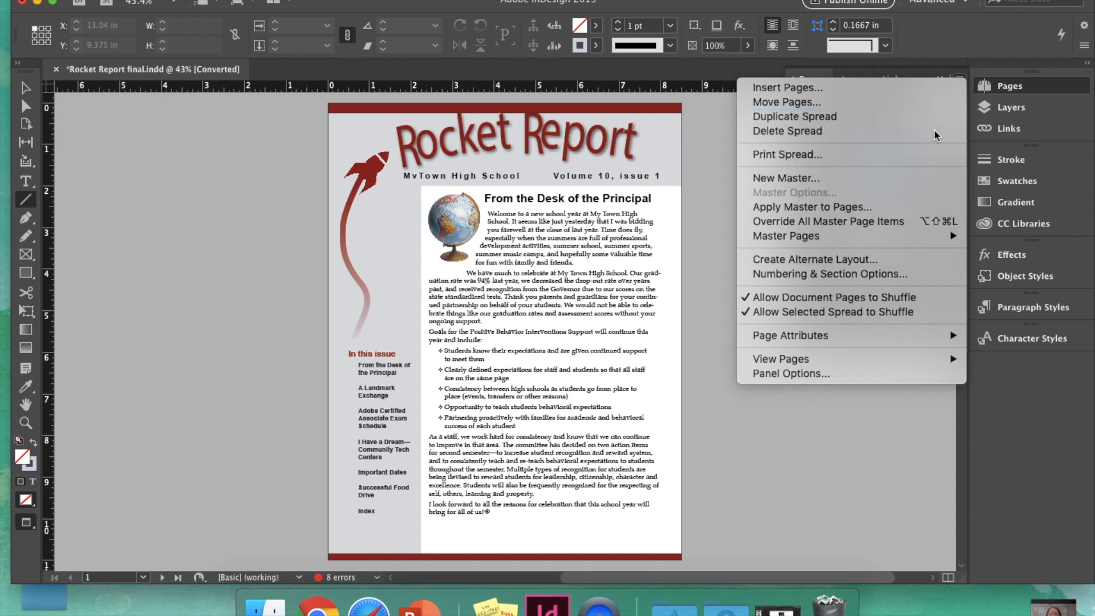
left_click(963, 78)
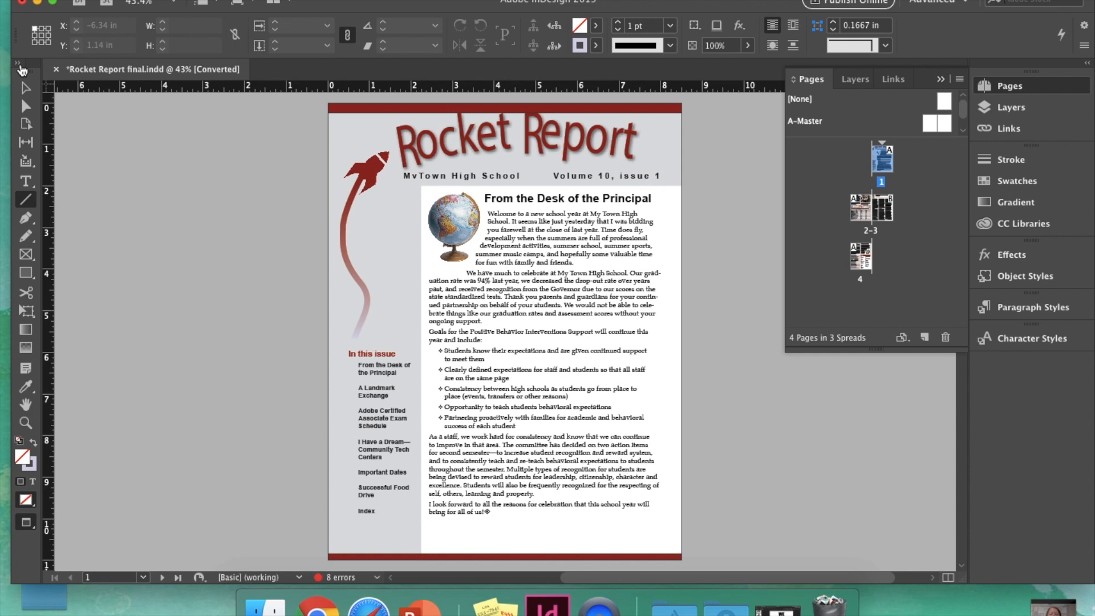
Step: Show the Tools panel in two columns, collapse the Pages panel, and select the Zoom tool
left_click(19, 64)
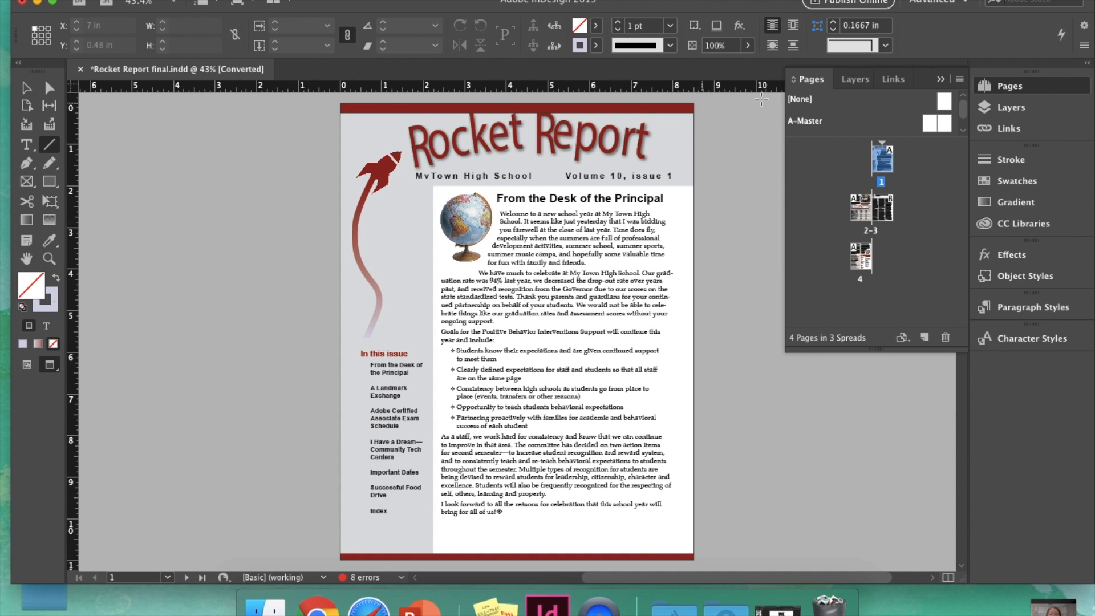
left_click(1021, 87)
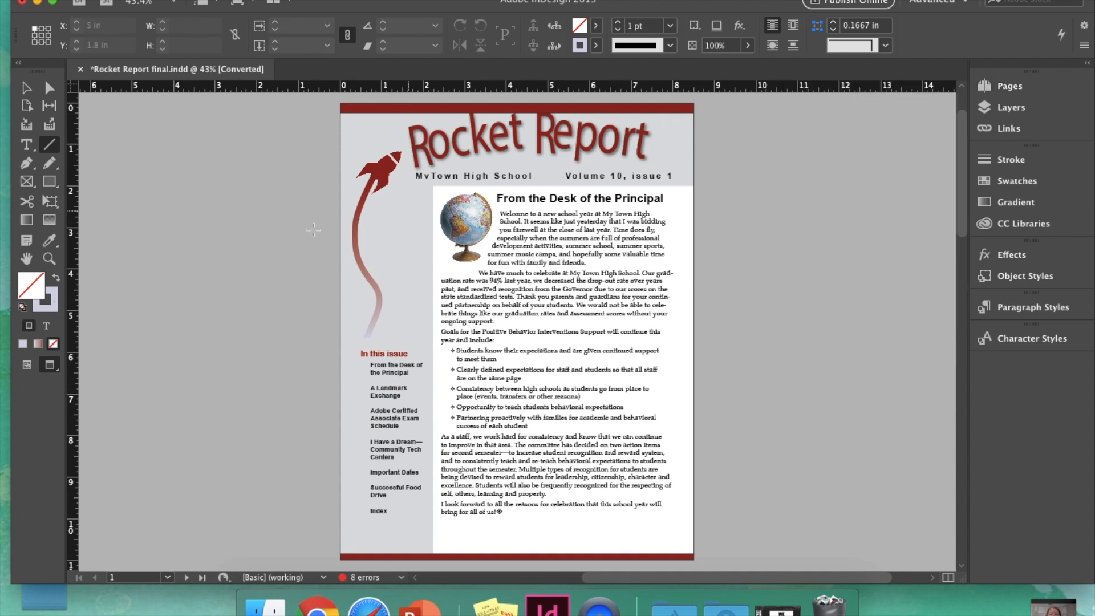
left_click(49, 258)
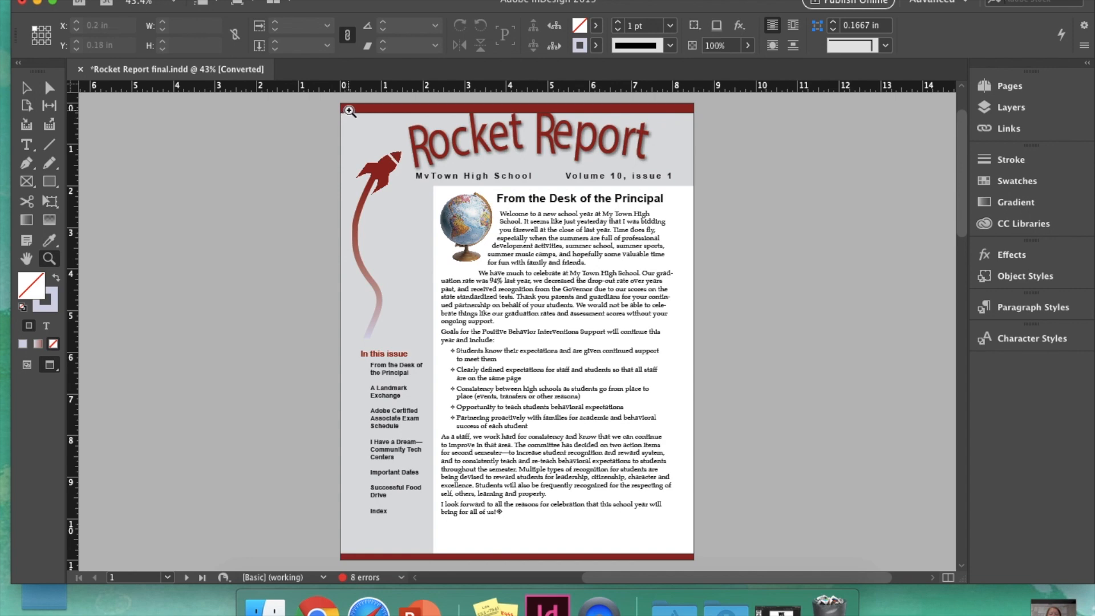
left_click_drag(406, 171, 507, 278)
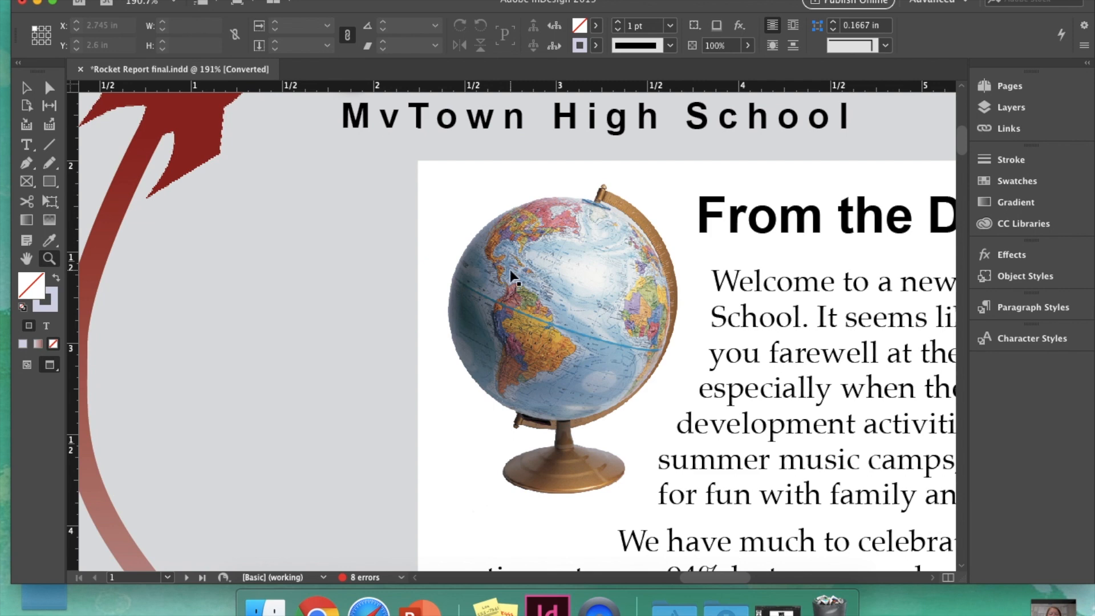
left_click(513, 277)
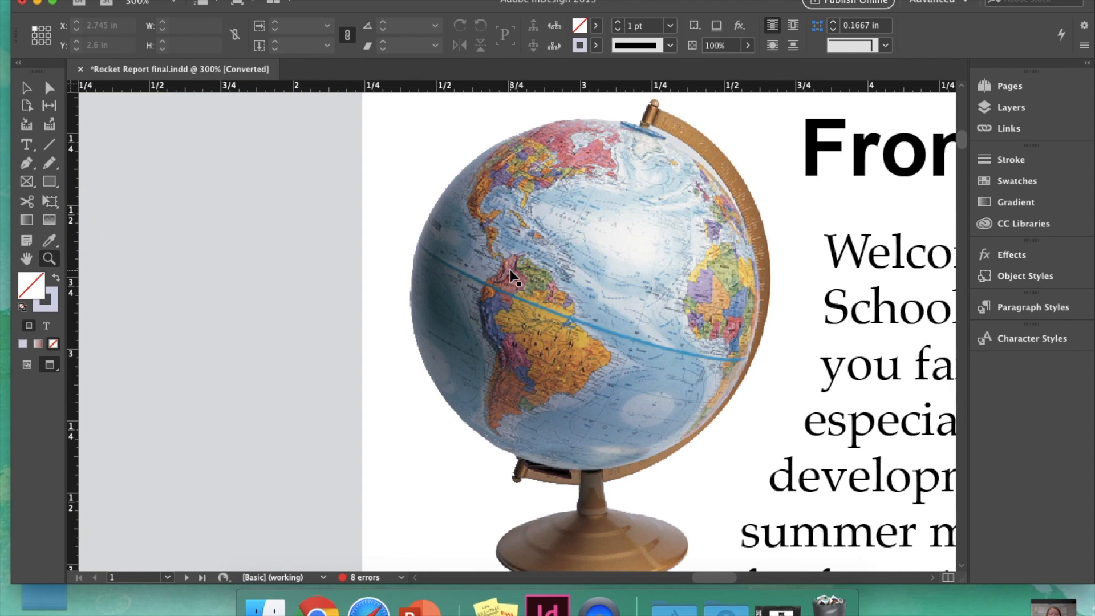
key("super+1")
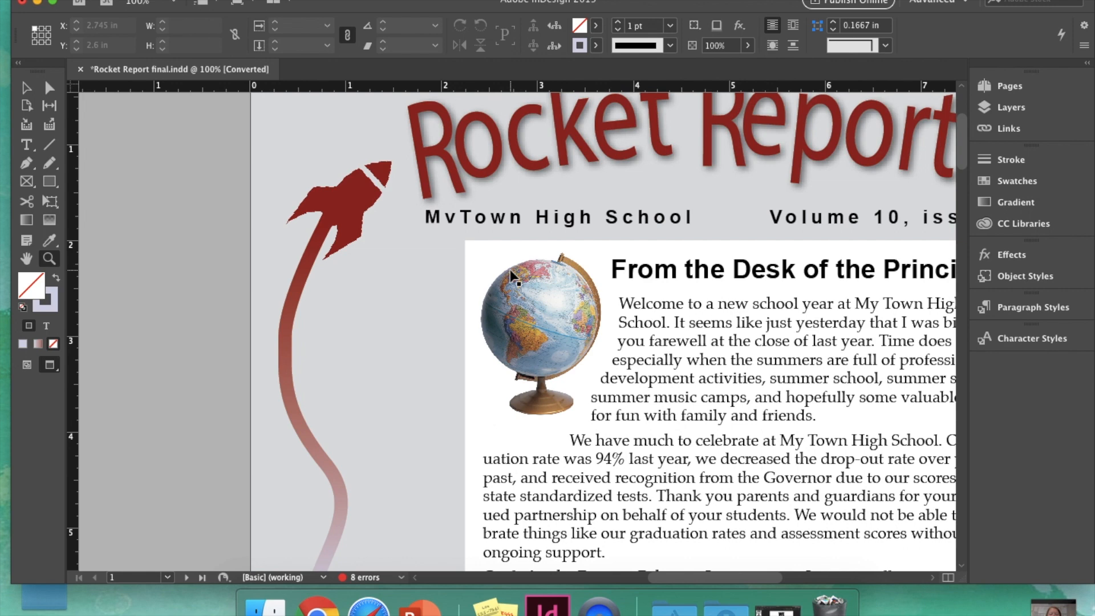
key("super+0")
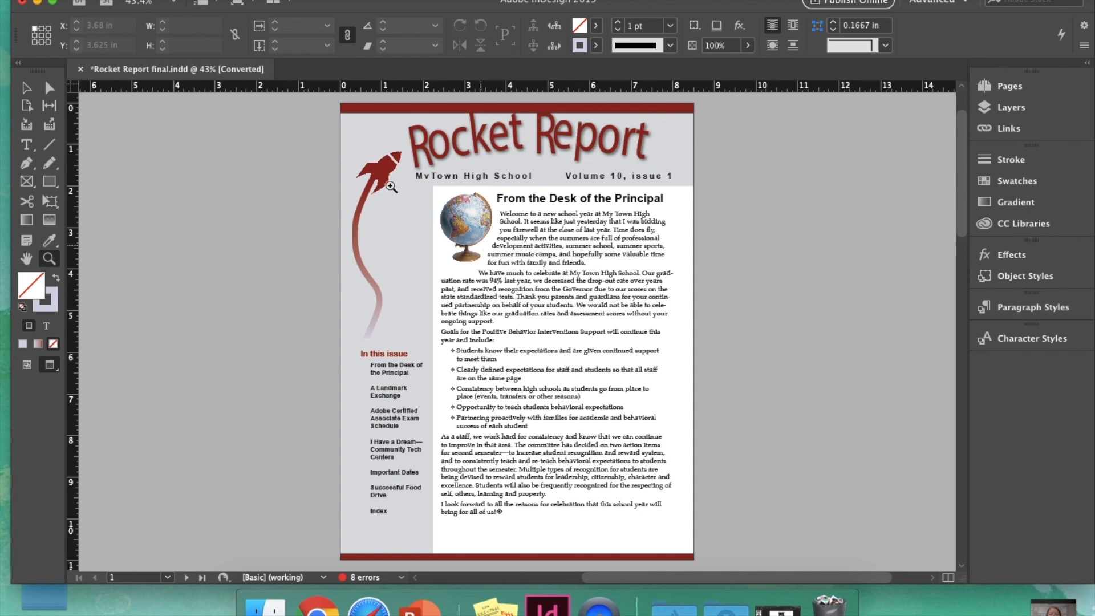
left_click(114, 1)
Step: Choose File > New > Document
mouse_move(120, 1)
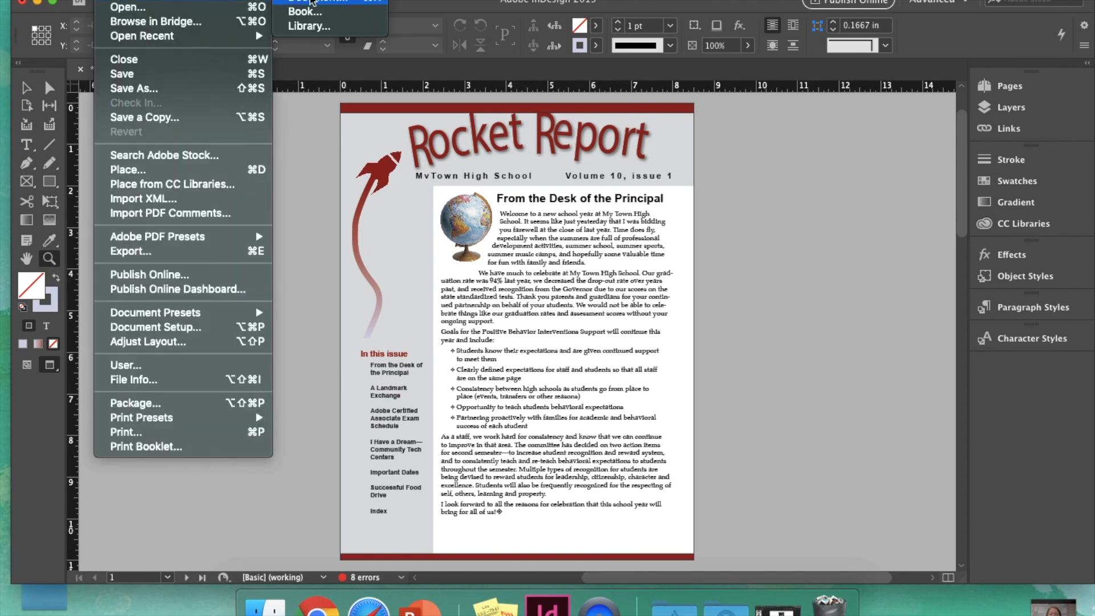
left_click(312, 2)
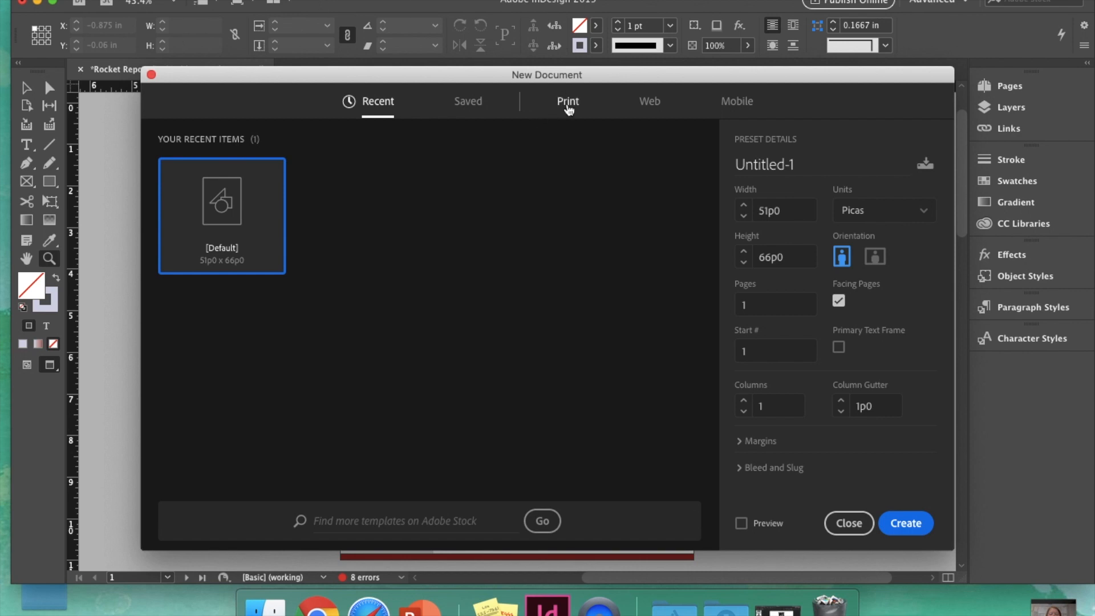
Step: Choose the Print Letter preset with 1 page and Facing Pages, and show the 3p0 margins
left_click(567, 103)
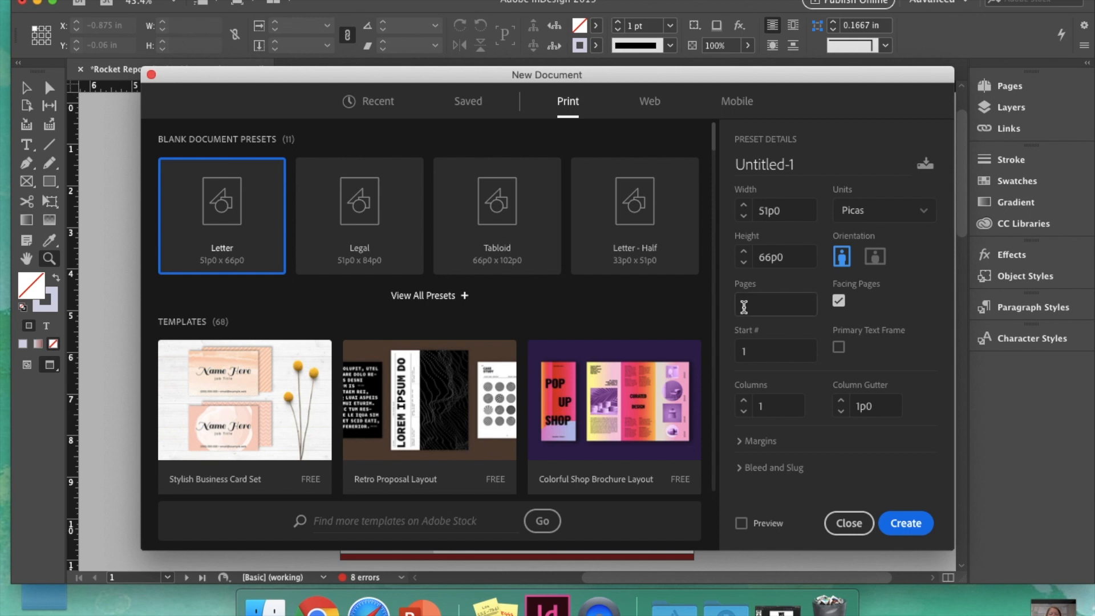
type("1")
left_click(838, 302)
left_click(753, 443)
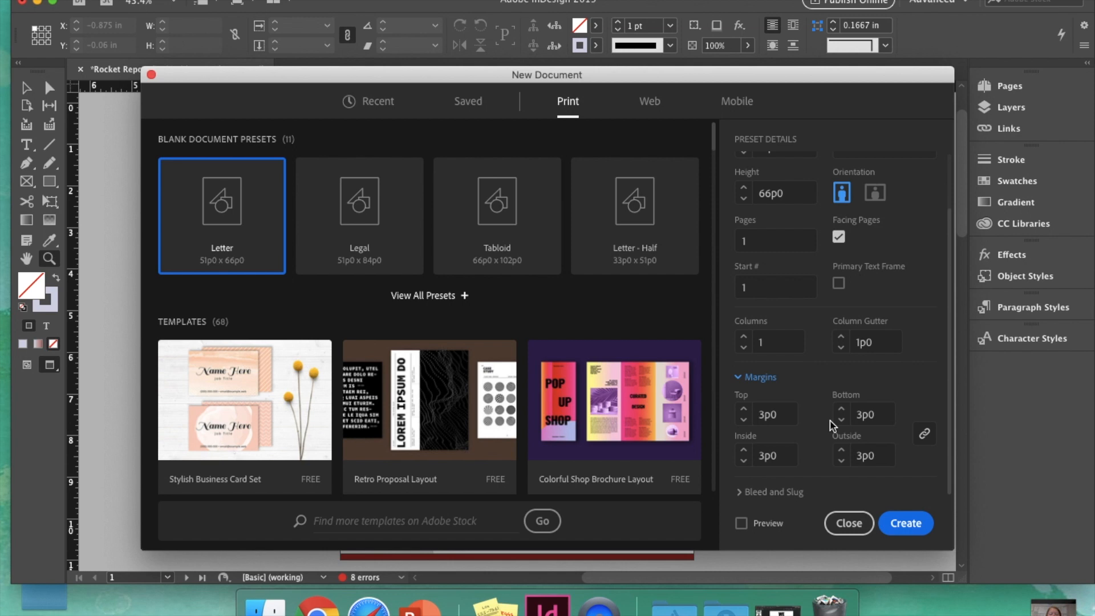
Step: Collapse the Margins and Bleed and Slug sections, then create the blank Letter document Untitled-1
left_click(751, 377)
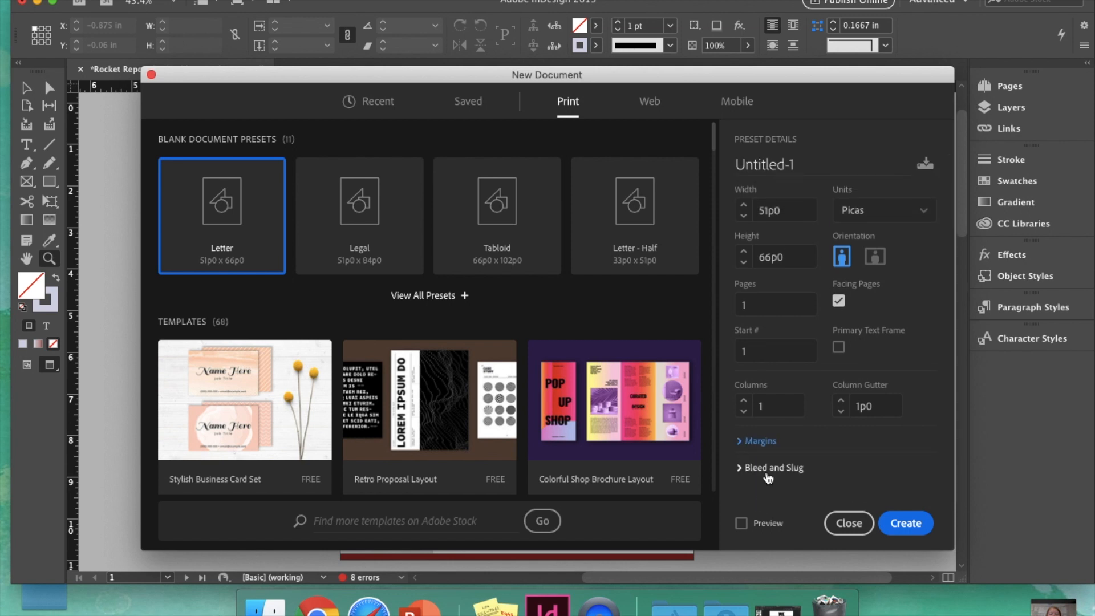
left_click(768, 469)
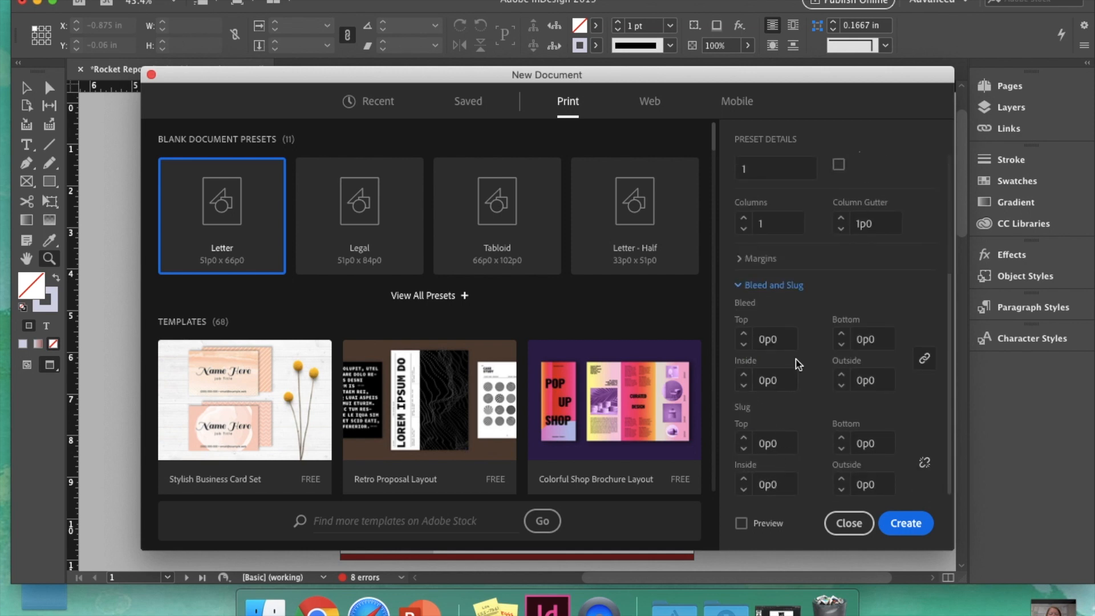
left_click(764, 288)
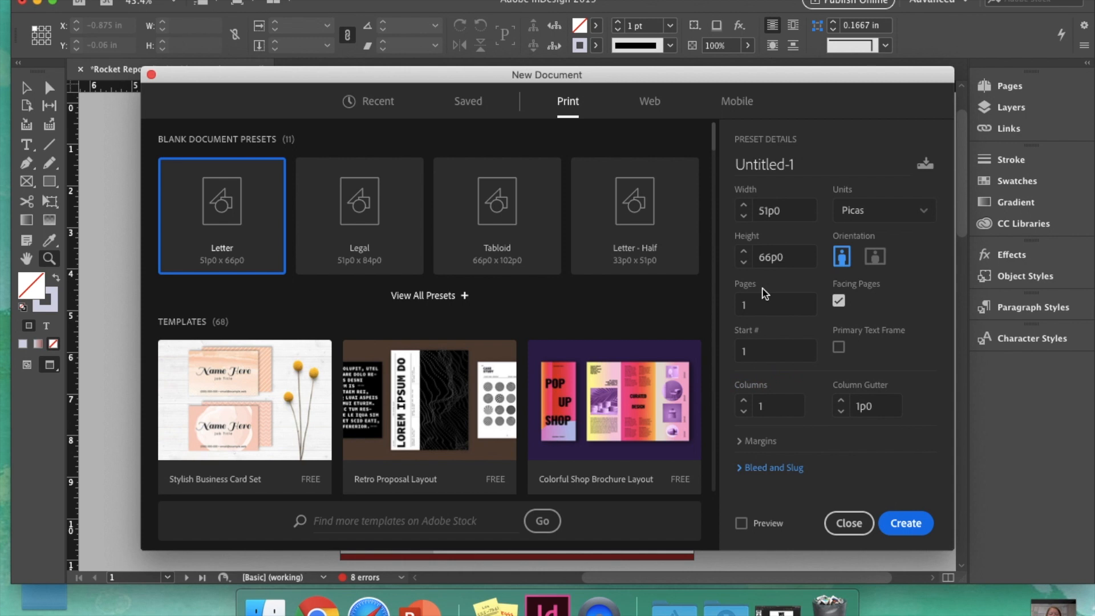
left_click(906, 523)
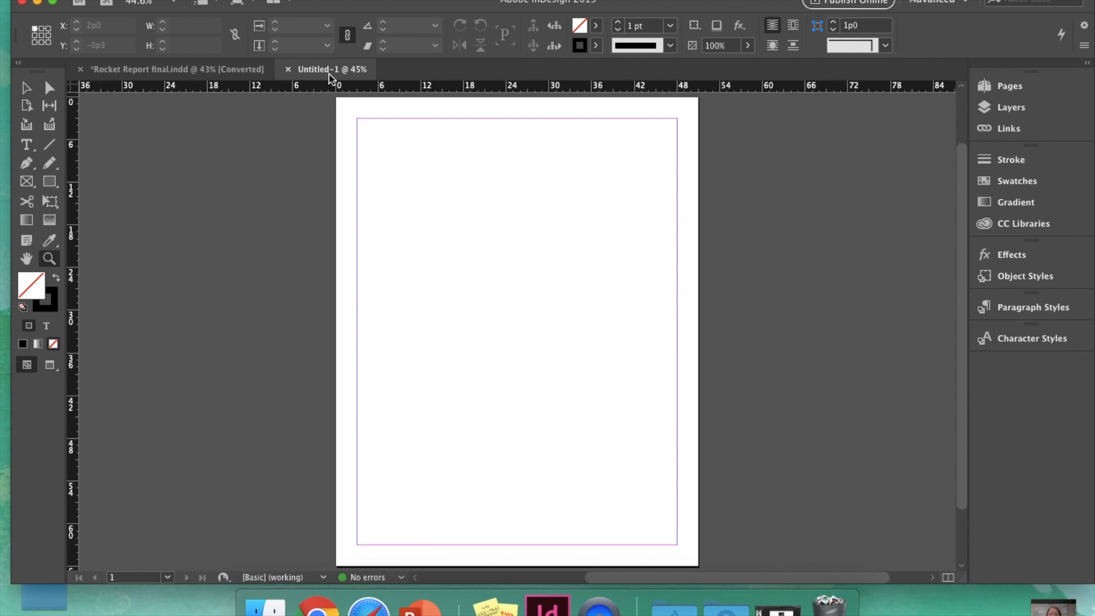
Step: Float every open document, including Untitled-1, in its own window using Window > Arrange
left_click(391, 1)
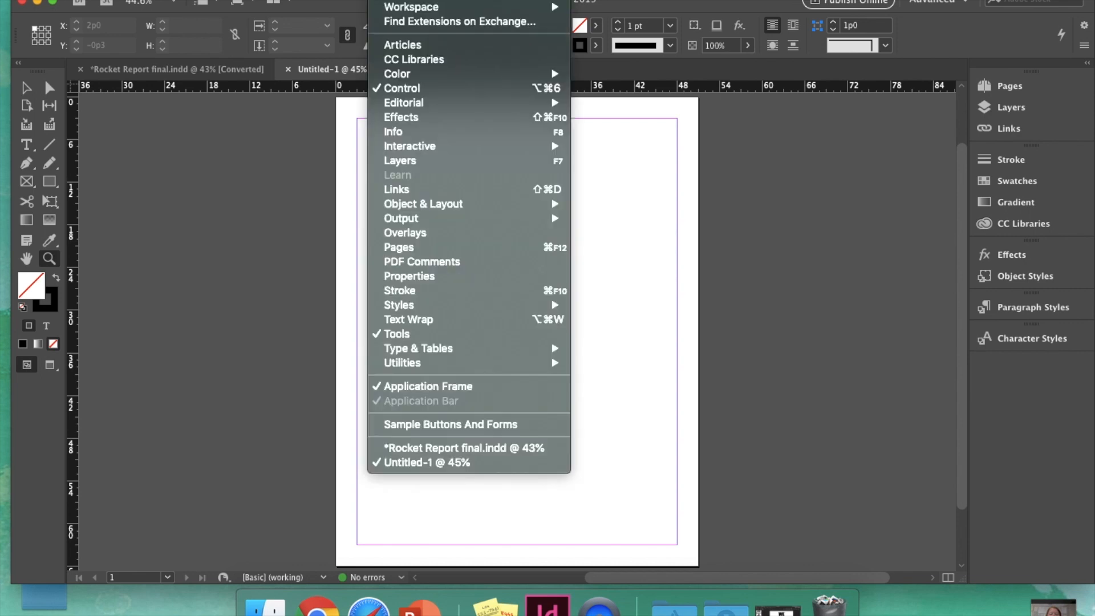
mouse_move(402, 2)
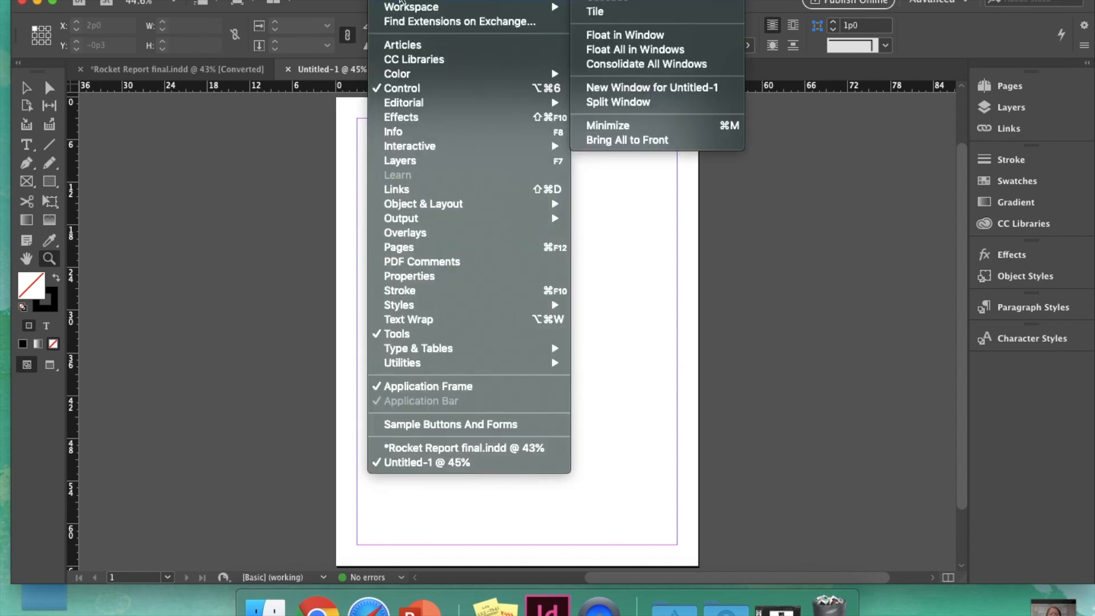
left_click(631, 49)
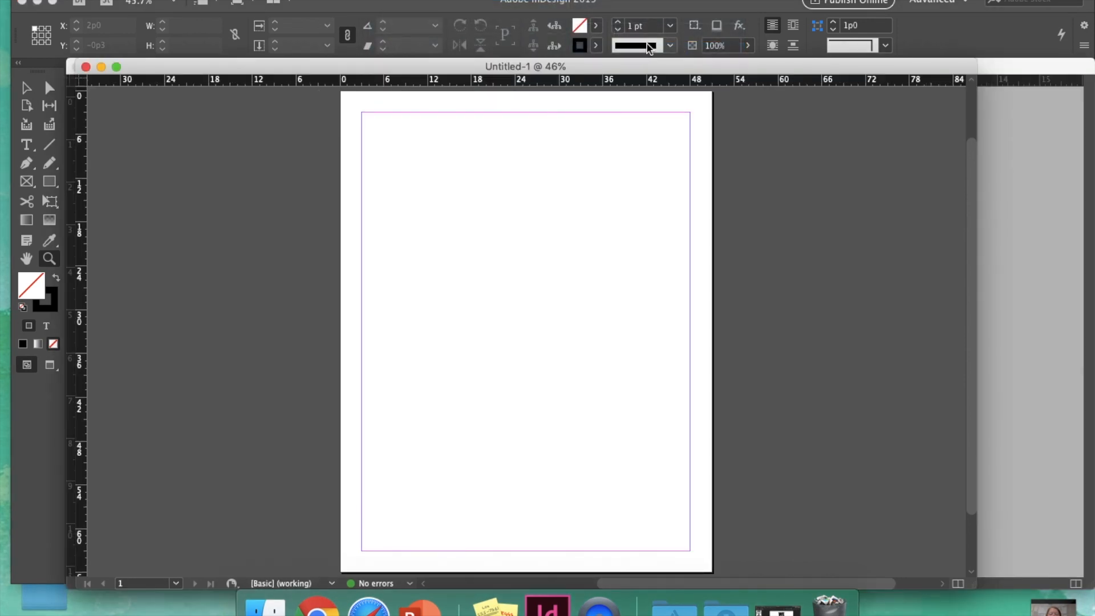
Step: Dock Untitled-1 as a tab beside Rocket Report final.indd and fit it to the application frame
left_click_drag(385, 65, 389, 126)
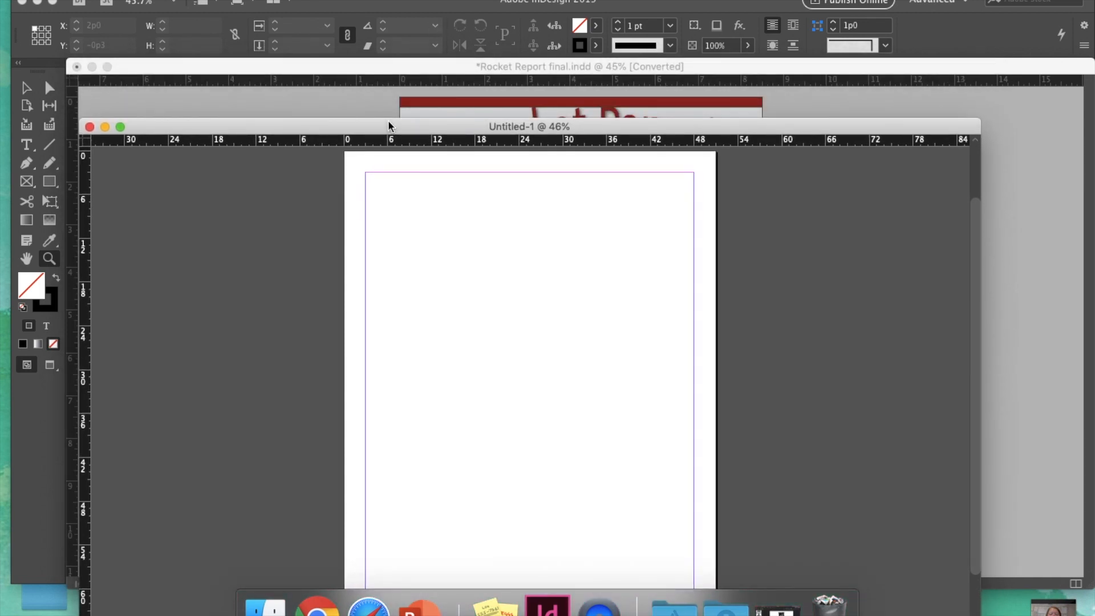
left_click_drag(388, 122, 404, 80)
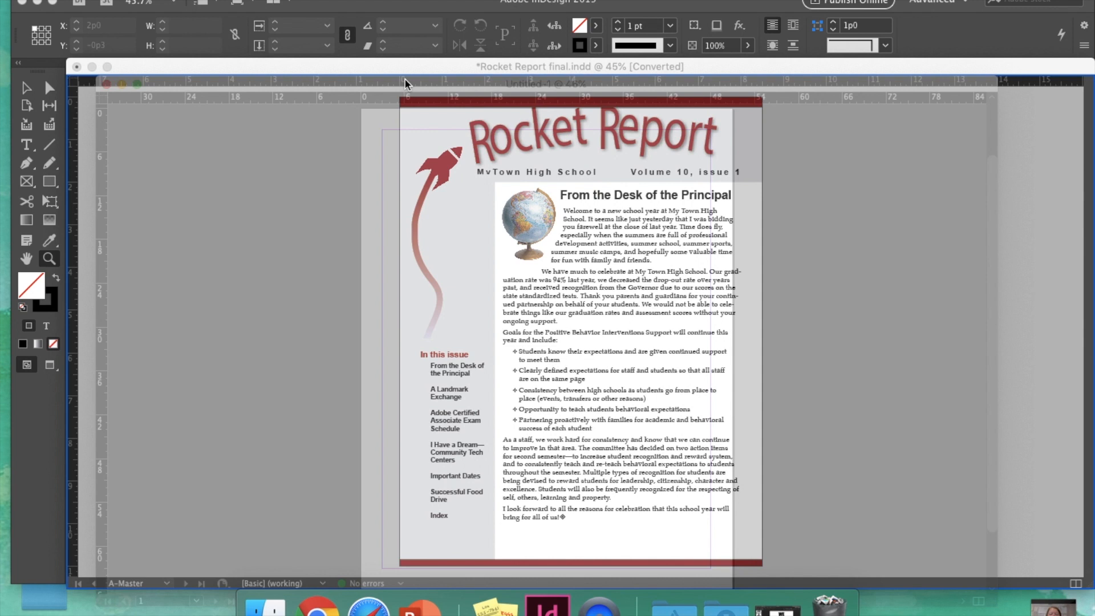
left_click_drag(405, 80, 405, 80)
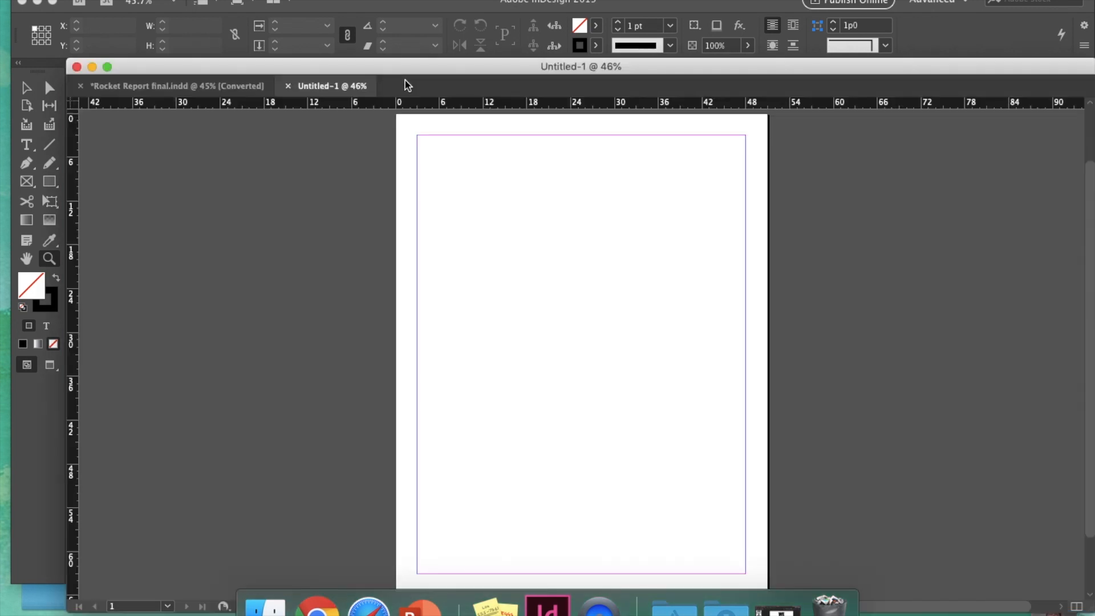
double_click(320, 66)
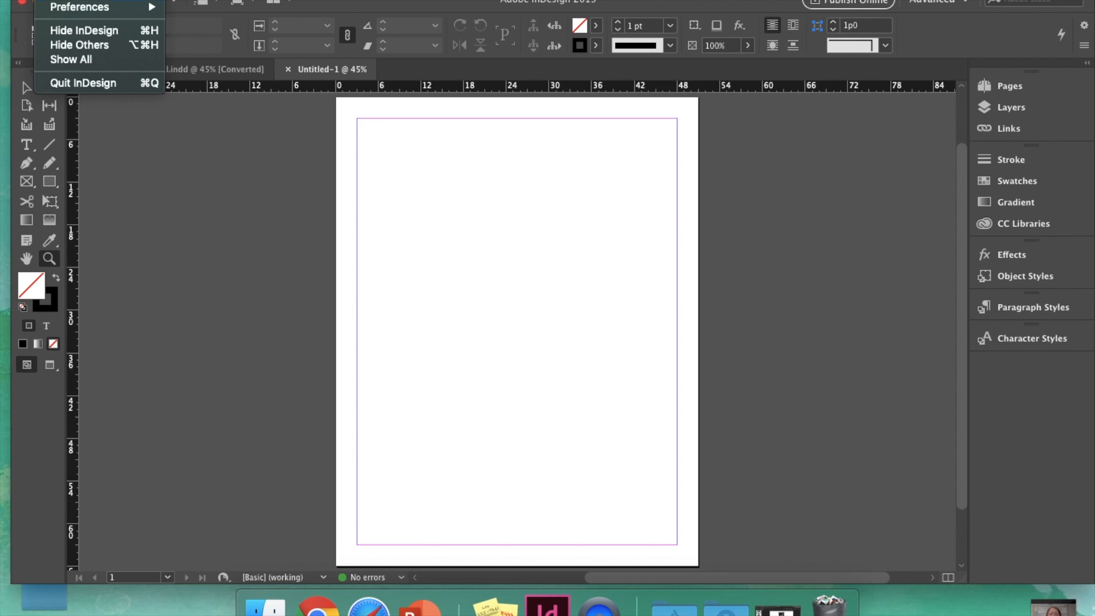
Step: Set both horizontal and vertical ruler units to Inches in Units & Increments preferences
left_click(79, 13)
left_click(80, 1)
mouse_move(80, 8)
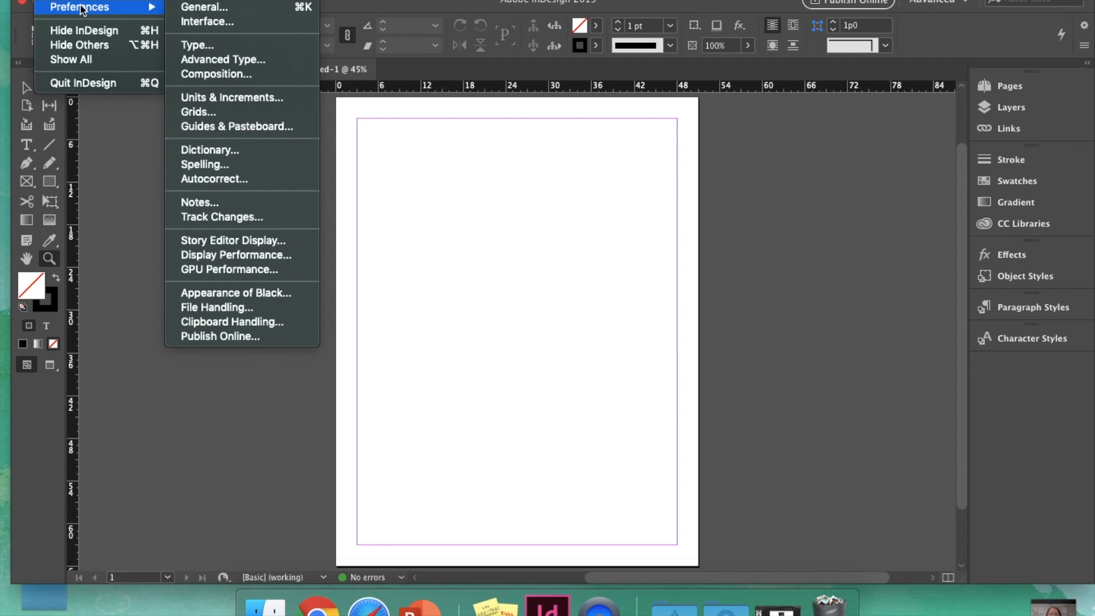
left_click(217, 98)
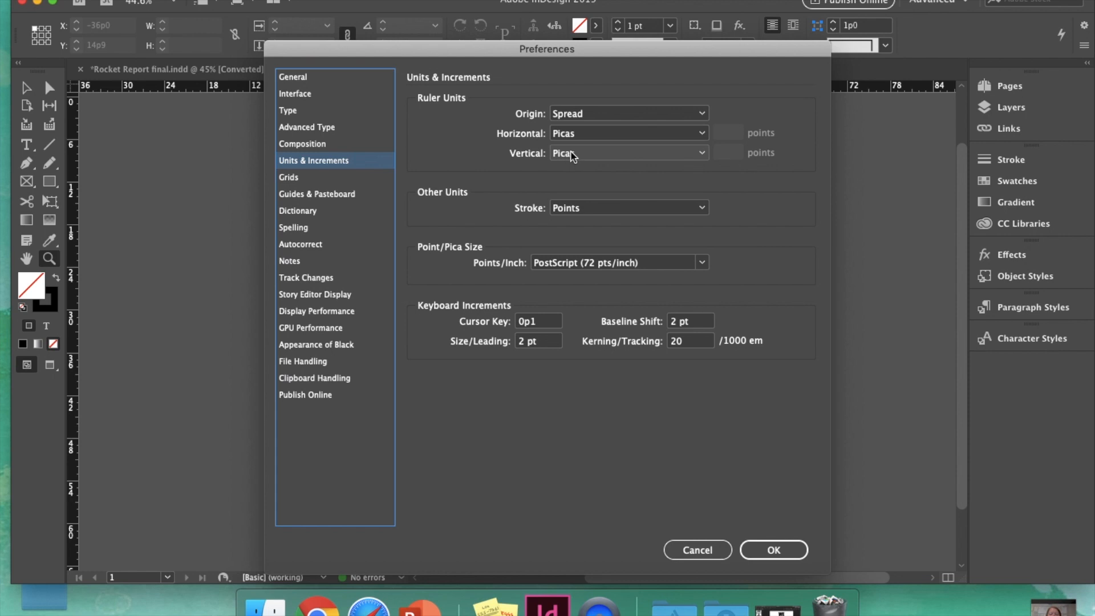
left_click(703, 134)
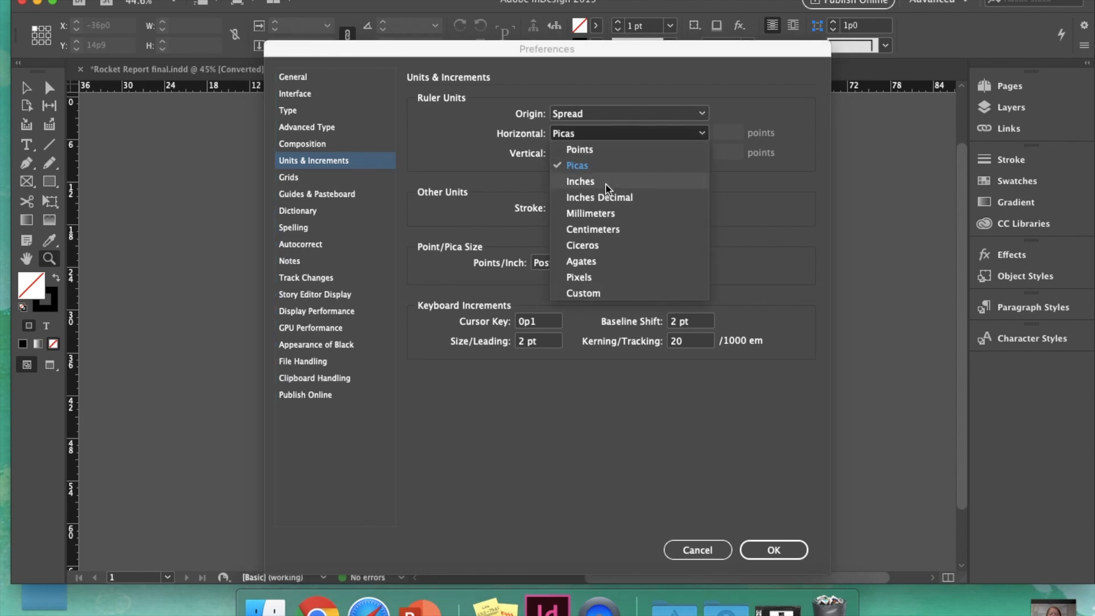
left_click(605, 181)
left_click(696, 152)
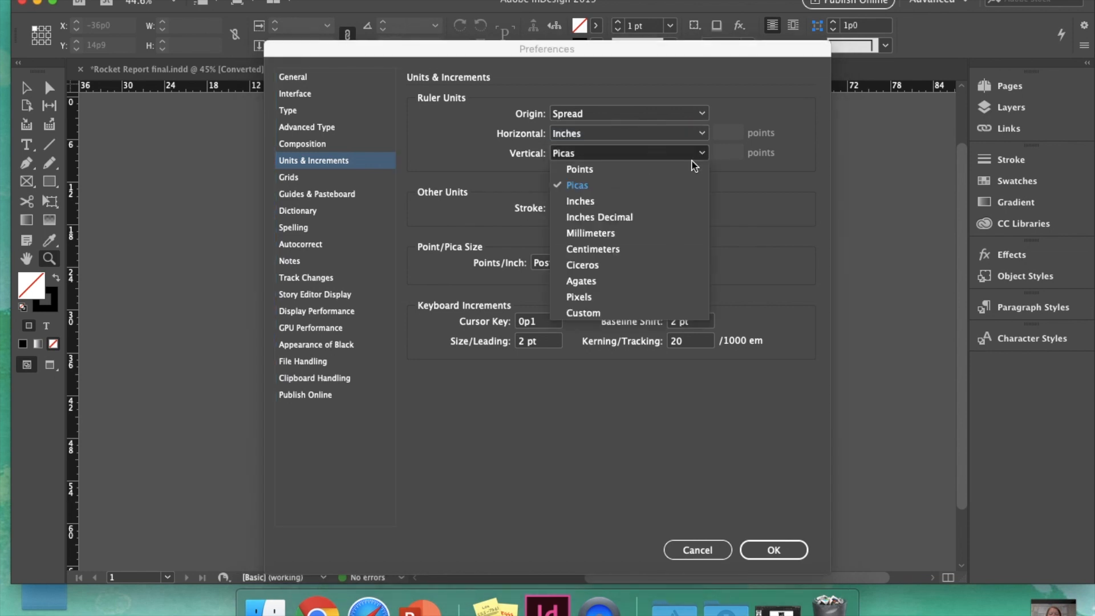
left_click(637, 203)
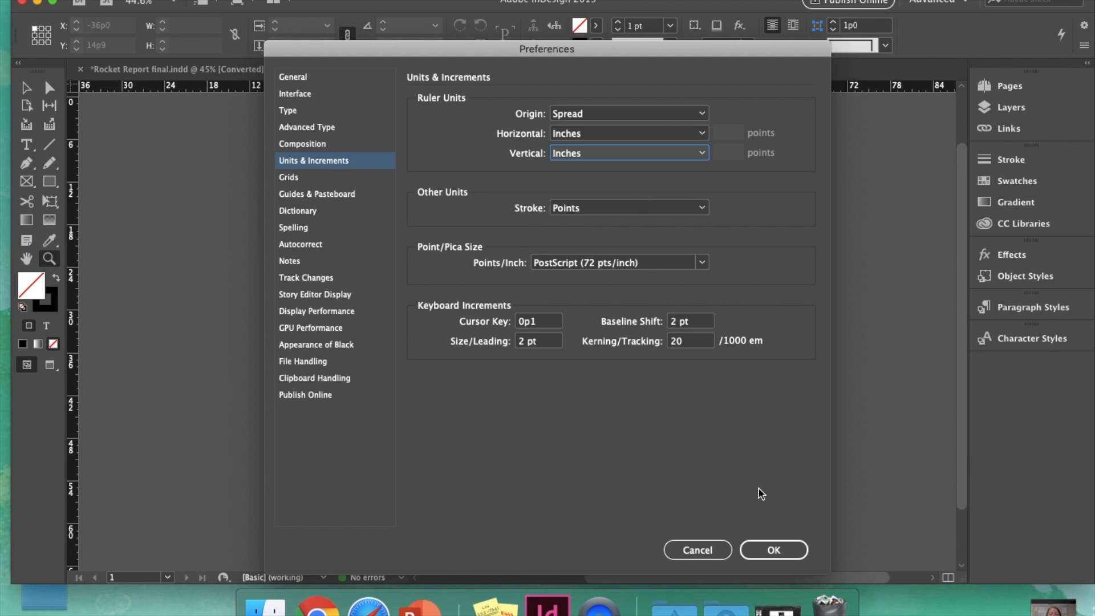
left_click(773, 547)
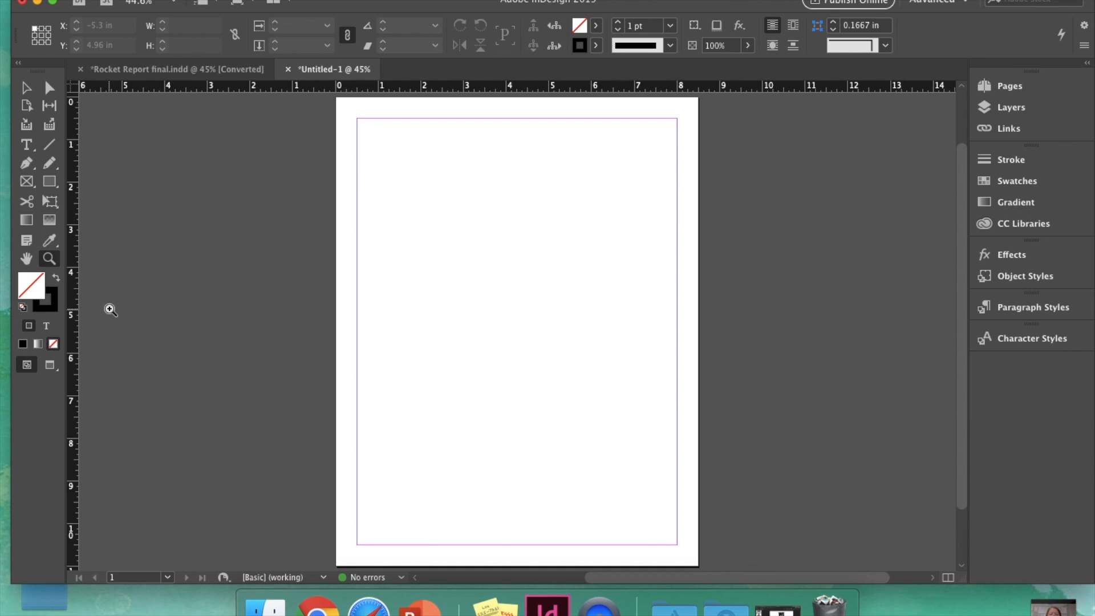
right_click(74, 285)
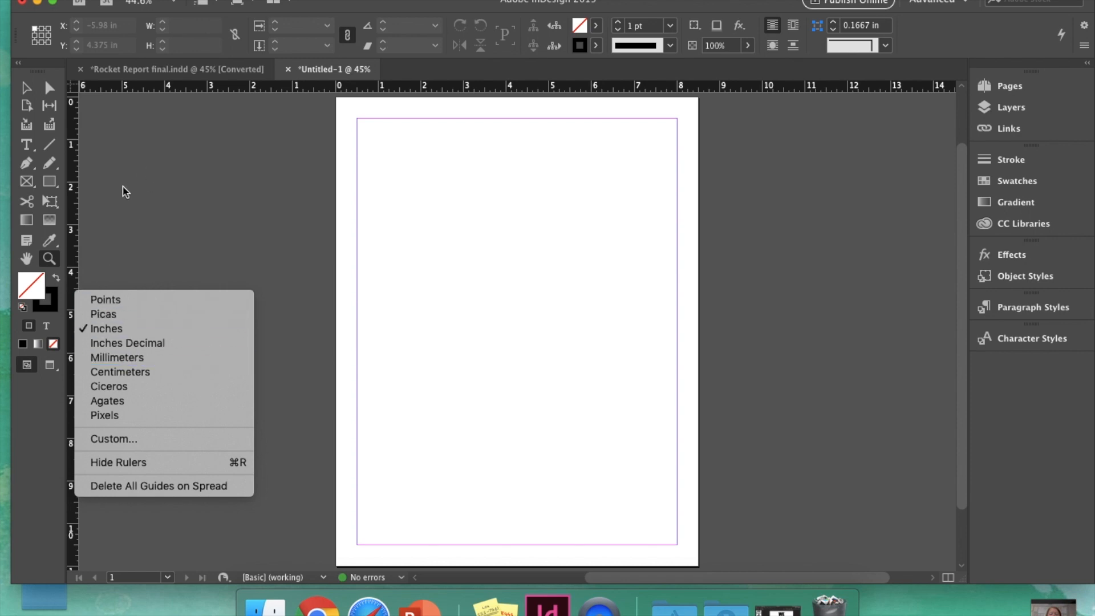
right_click(154, 91)
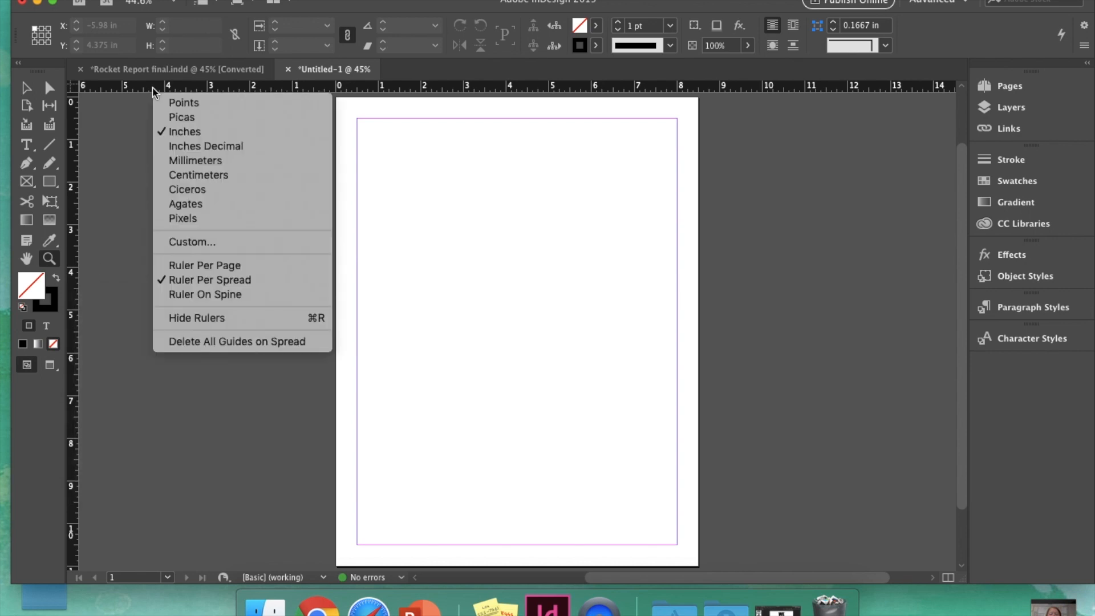
left_click(117, 146)
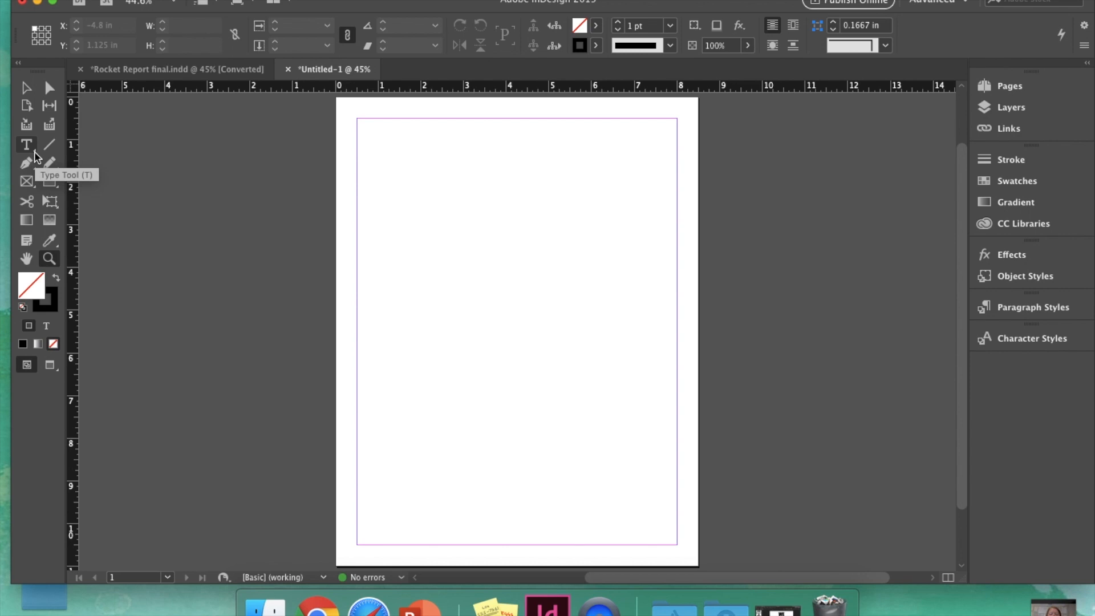
Step: Select the Rectangle tool in the Tools panel
left_click(49, 182)
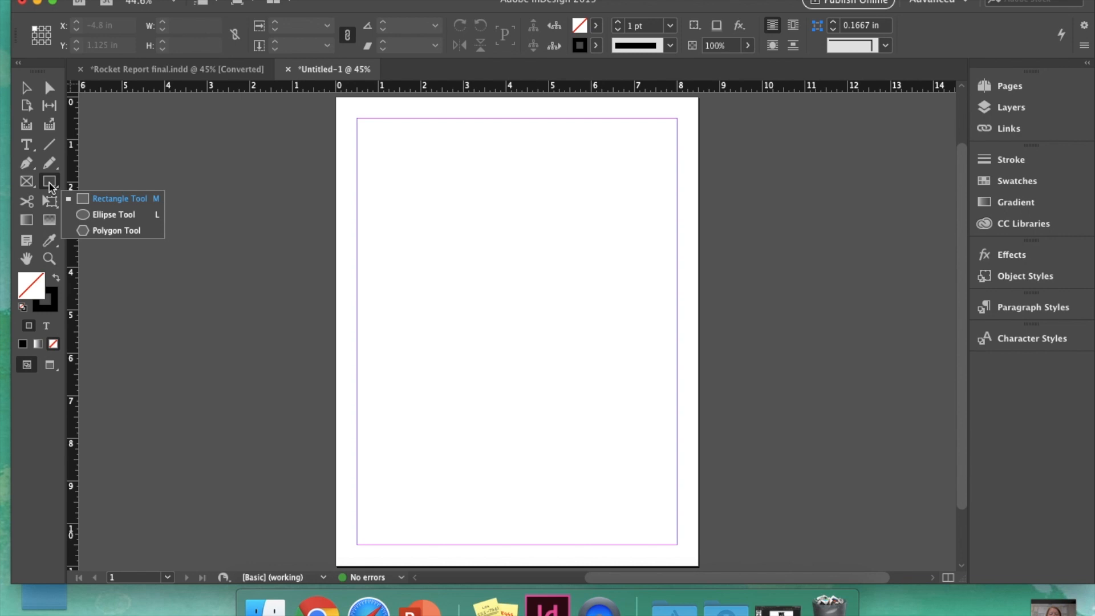
Step: Draw a 4.58 x 2.78 in empty rectangle frame on the upper page and select it
left_click(114, 198)
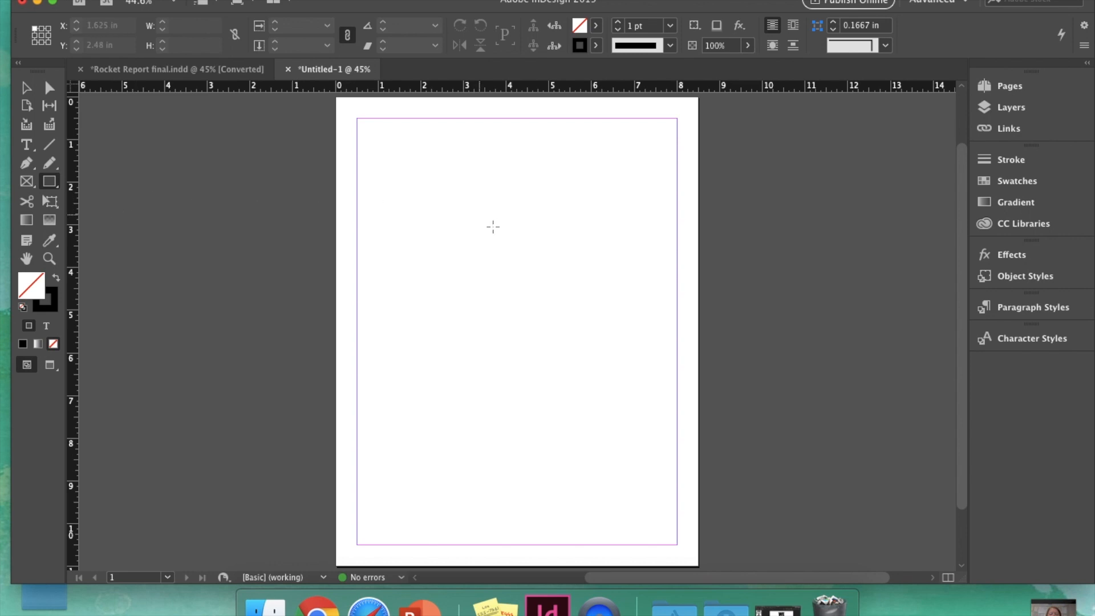
left_click_drag(391, 208, 587, 327)
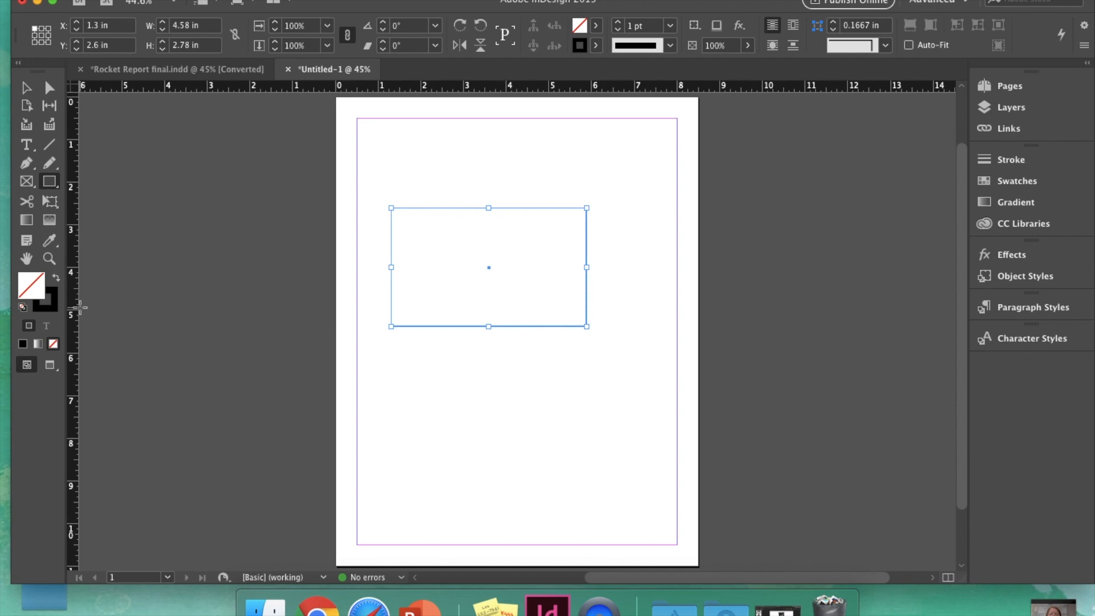
left_click(28, 95)
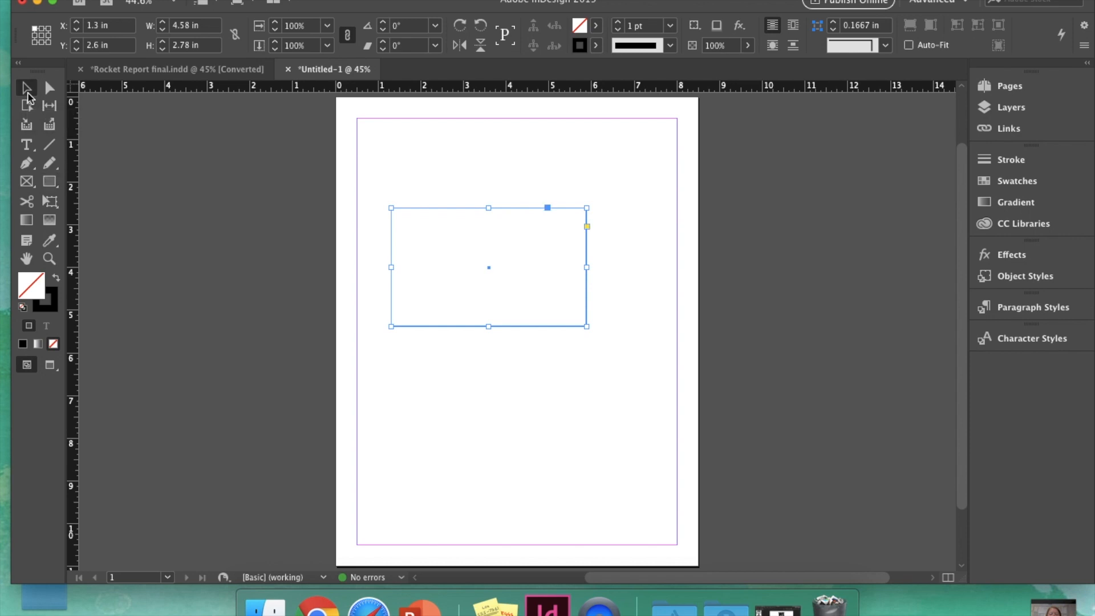
left_click(390, 171)
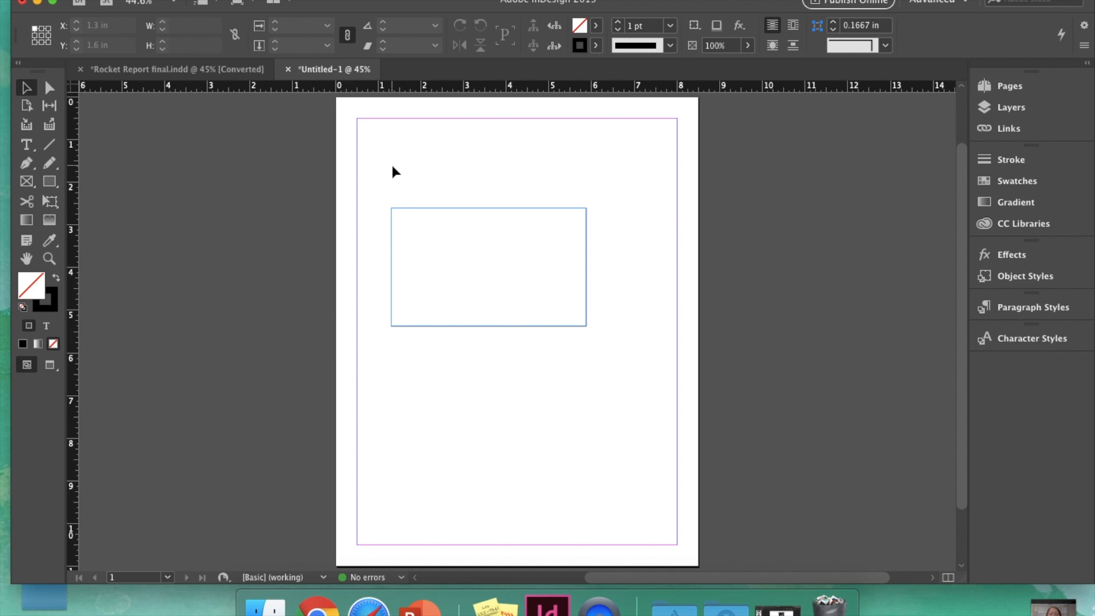
left_click(444, 212)
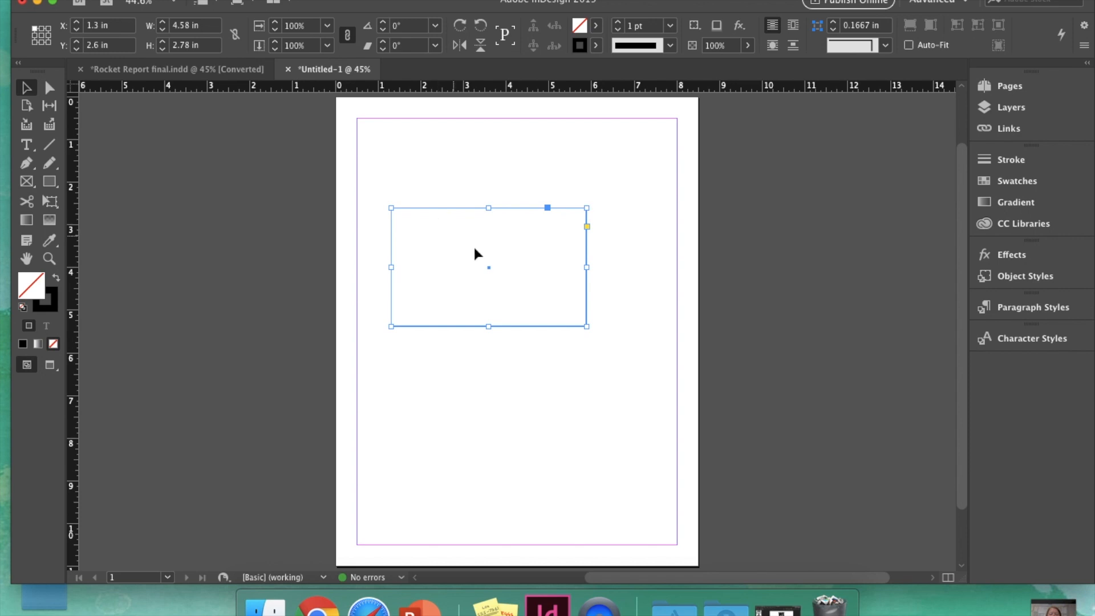
left_click(362, 275)
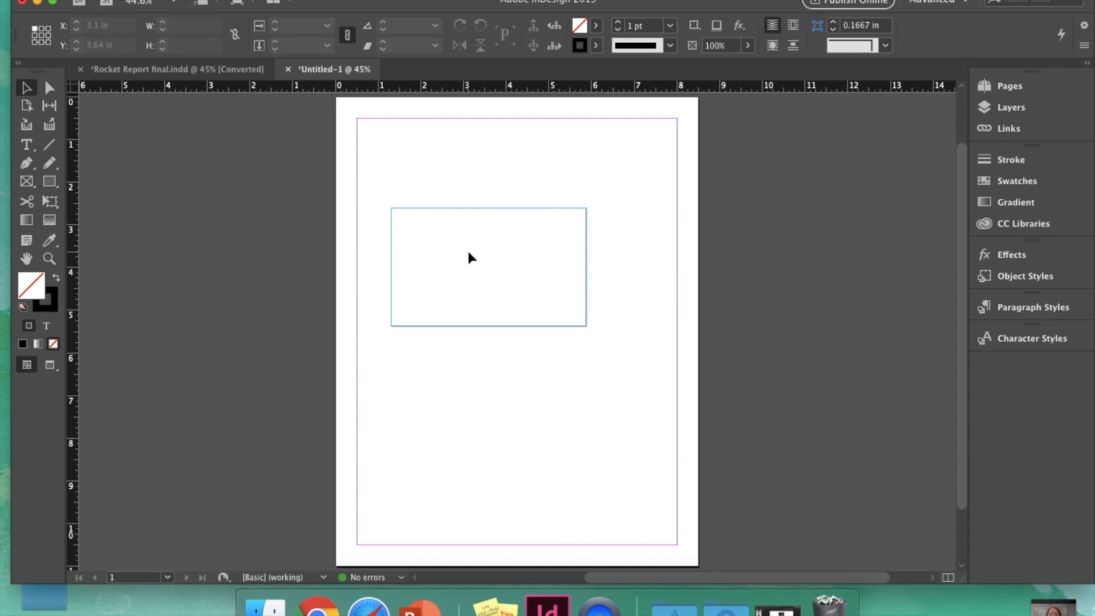
left_click(470, 209)
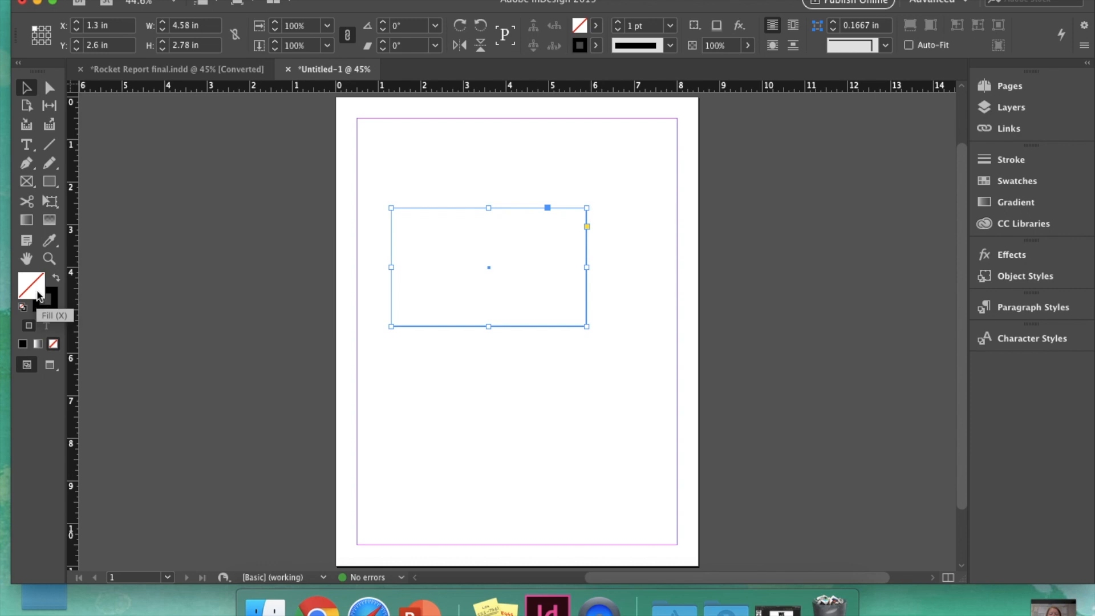
Step: Try solid, gradient and no fill on the rectangle, ending with a solid black fill
left_click(22, 344)
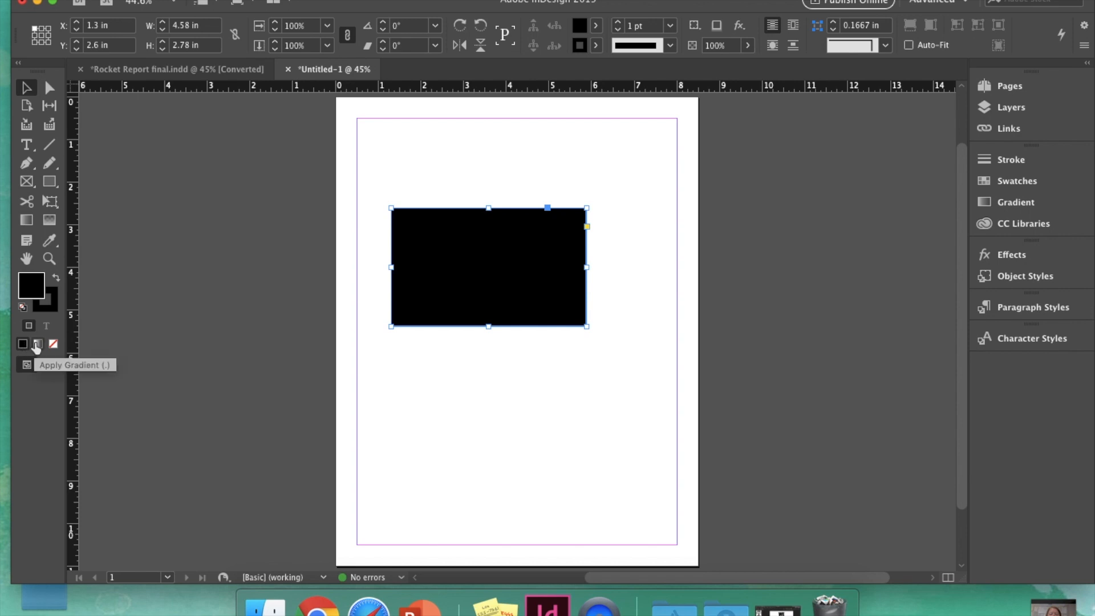
left_click(36, 345)
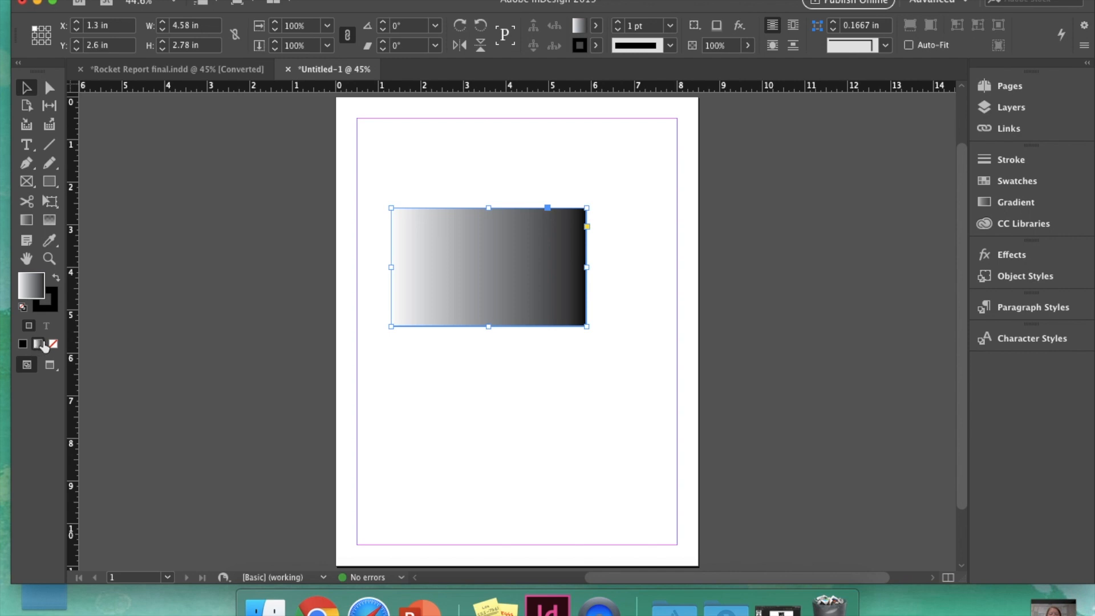
left_click(53, 344)
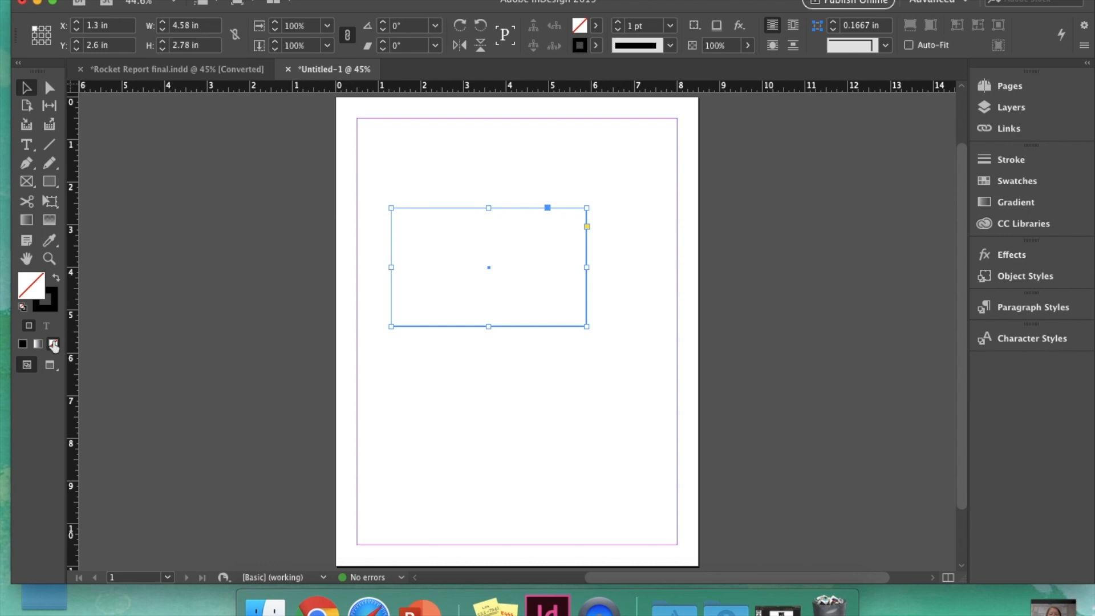
left_click(22, 344)
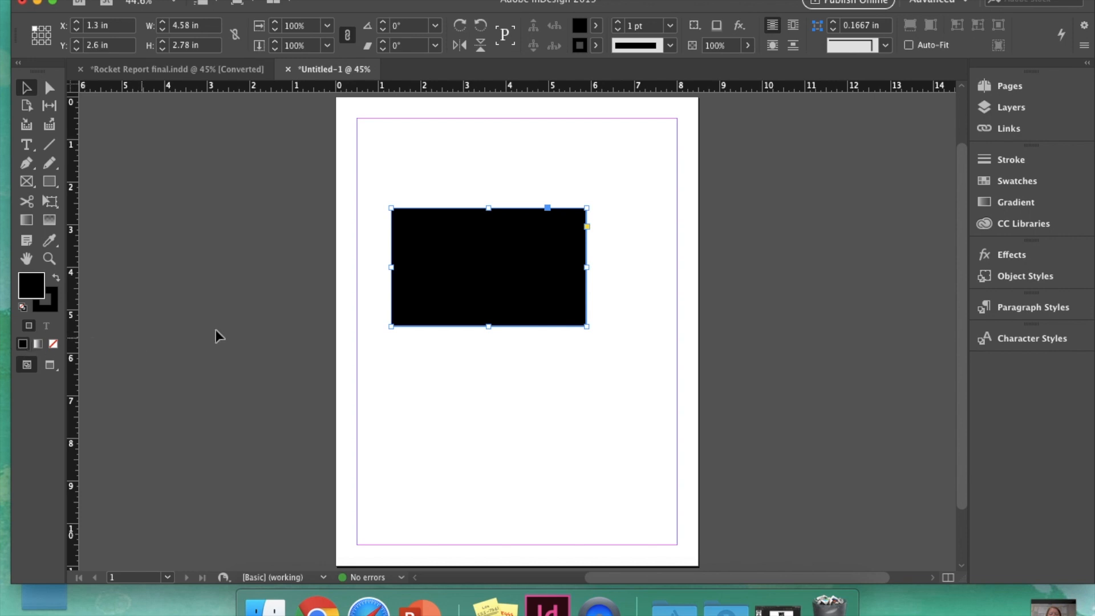
Step: Open the Swatches panel and choose New Color Swatch from its panel menu
left_click(1052, 185)
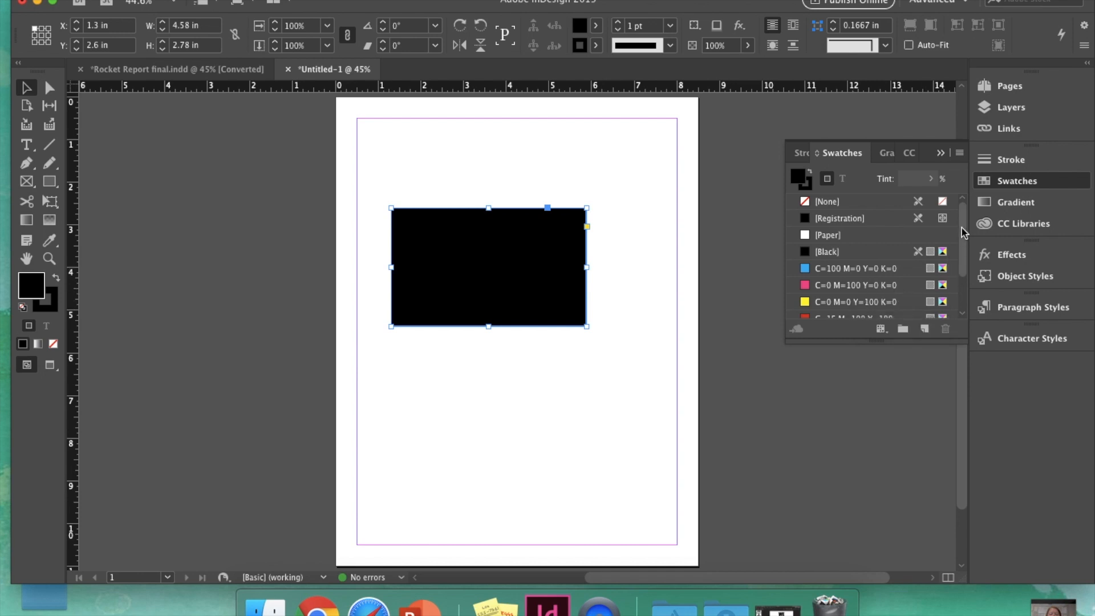
left_click(960, 154)
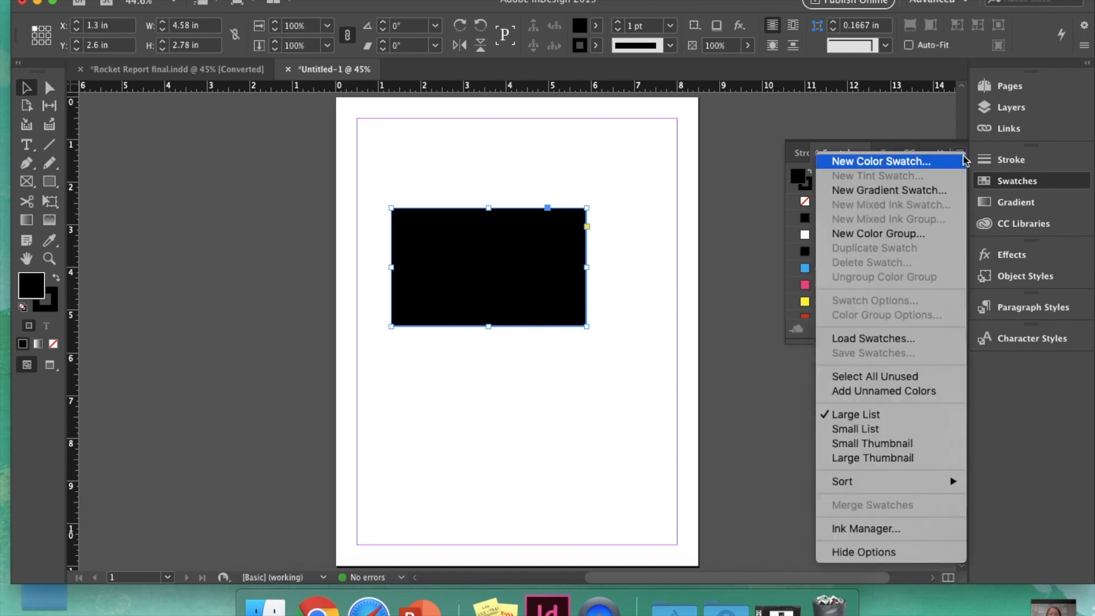
left_click(945, 163)
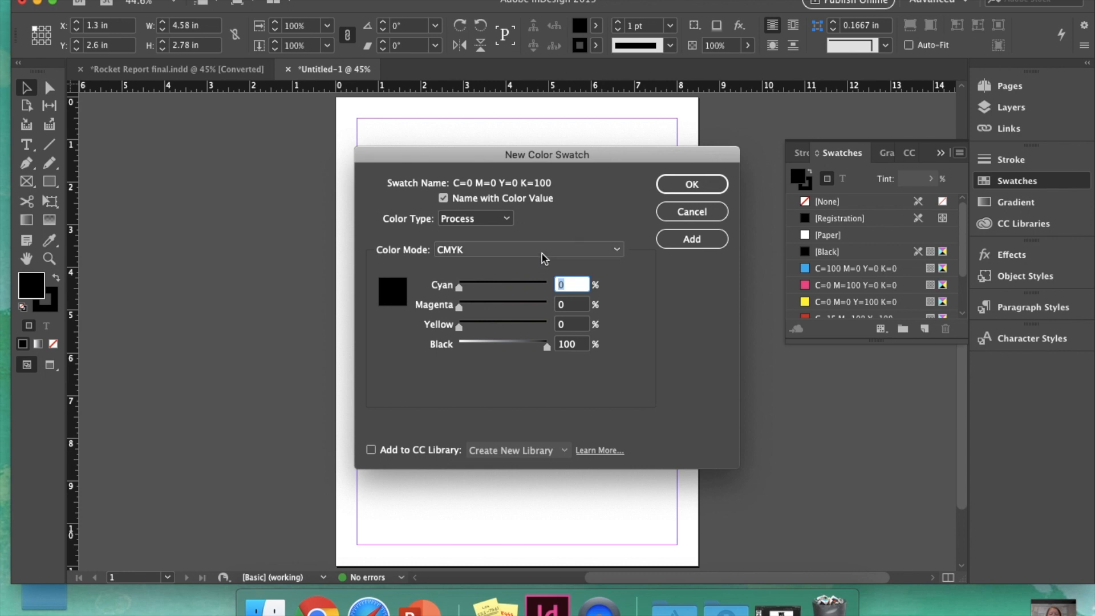
Step: Keep Process CMYK, test Cyan at 50 then reset it to 0, and reopen the Color Mode list
left_click(492, 223)
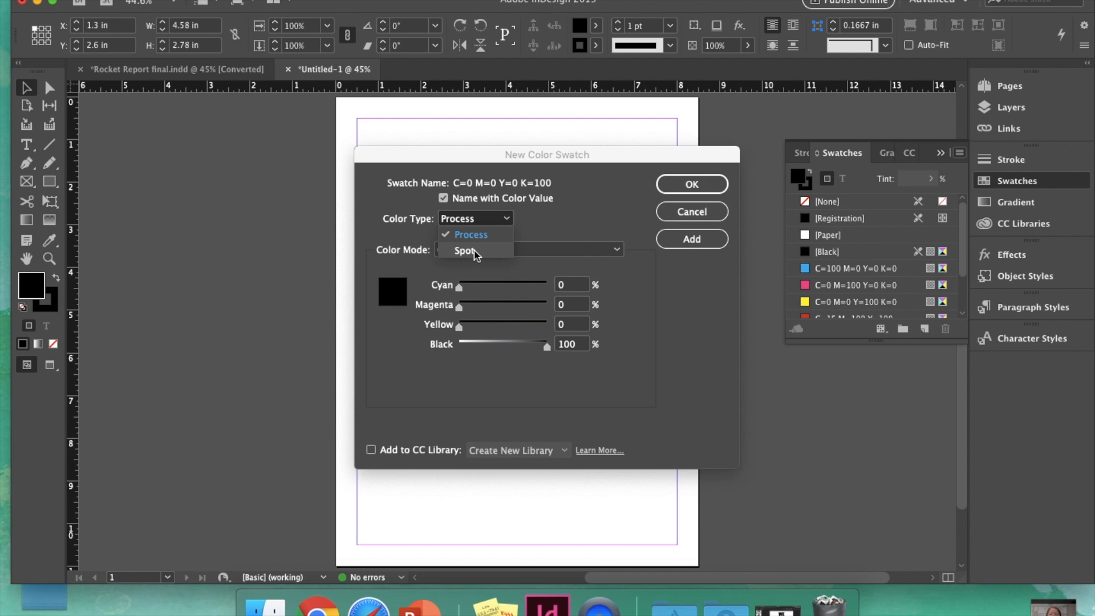
left_click(573, 208)
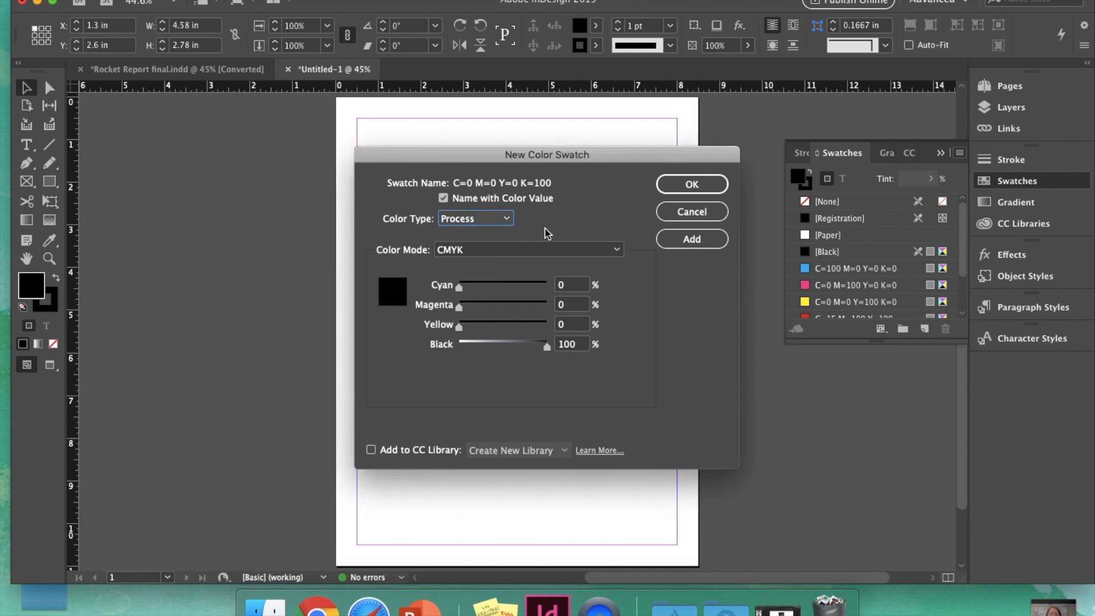
left_click(500, 250)
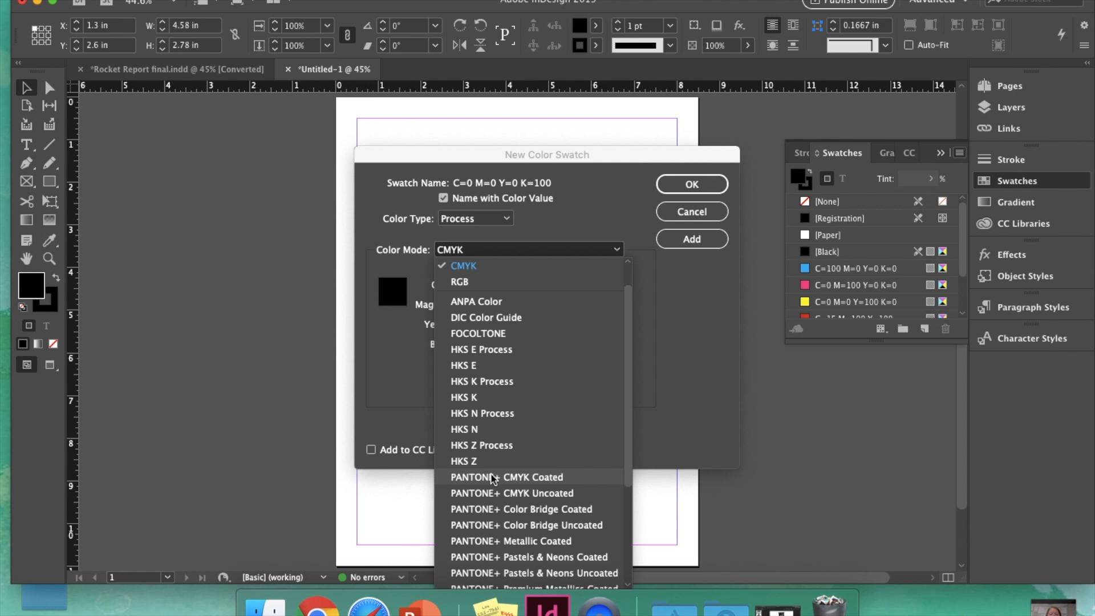
left_click(608, 246)
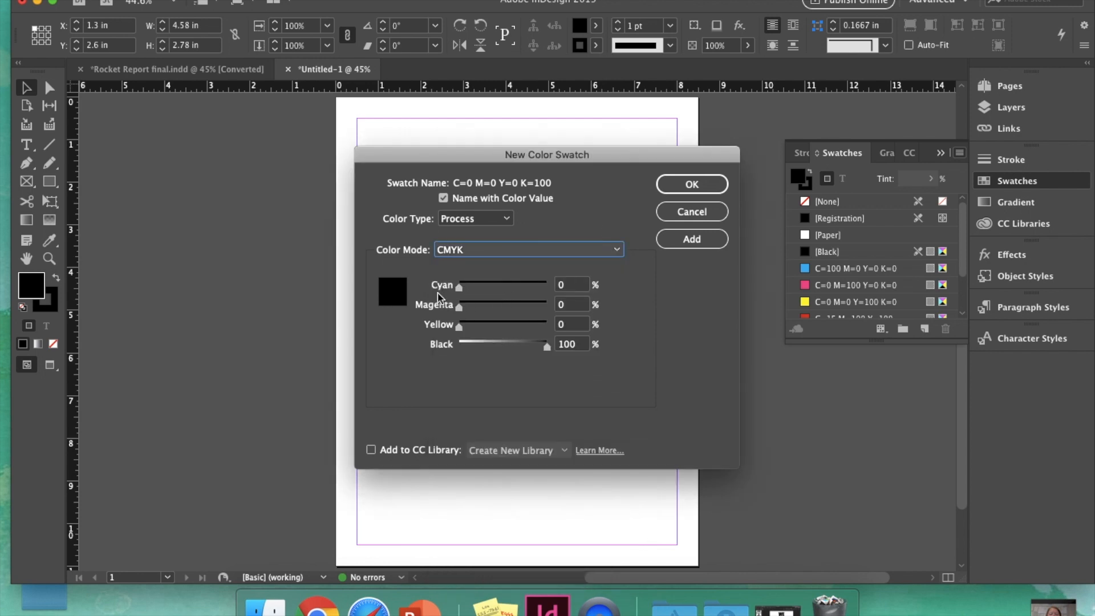
left_click_drag(459, 286, 502, 286)
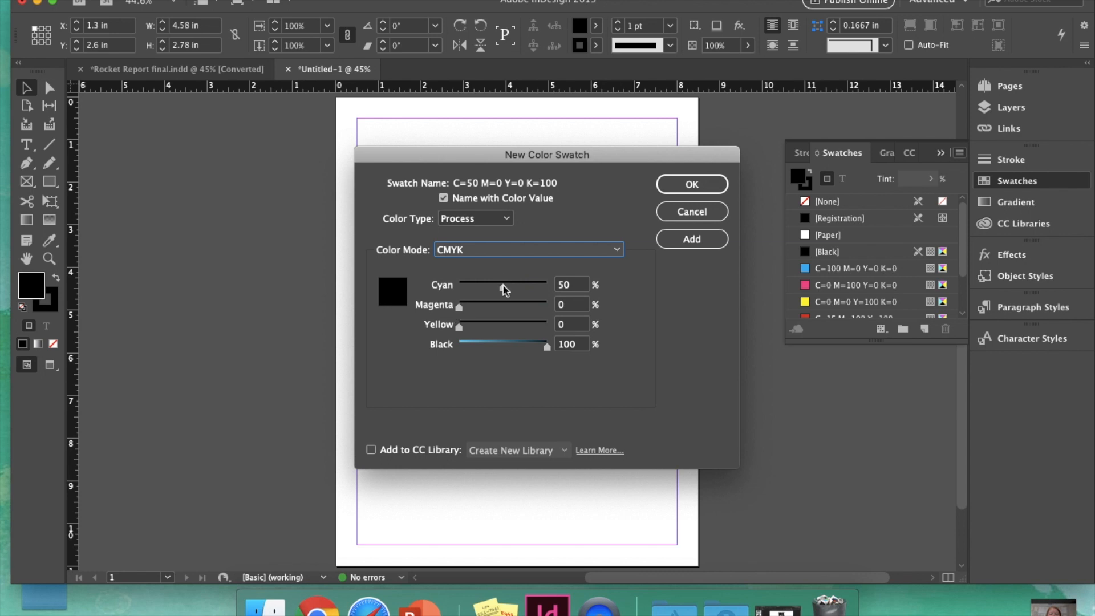
left_click_drag(502, 288, 426, 295)
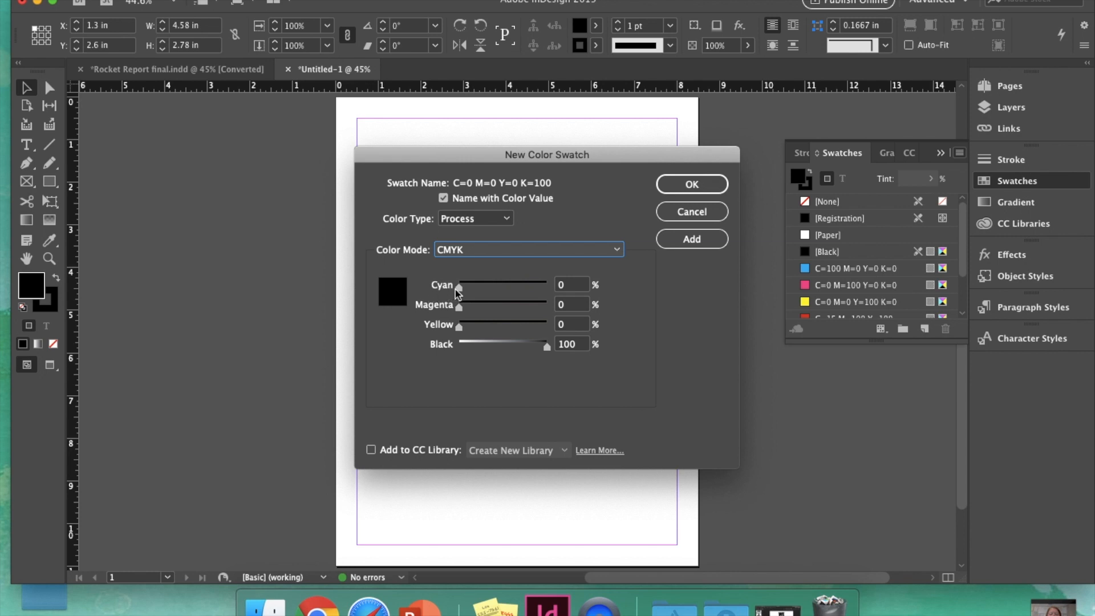
left_click(496, 251)
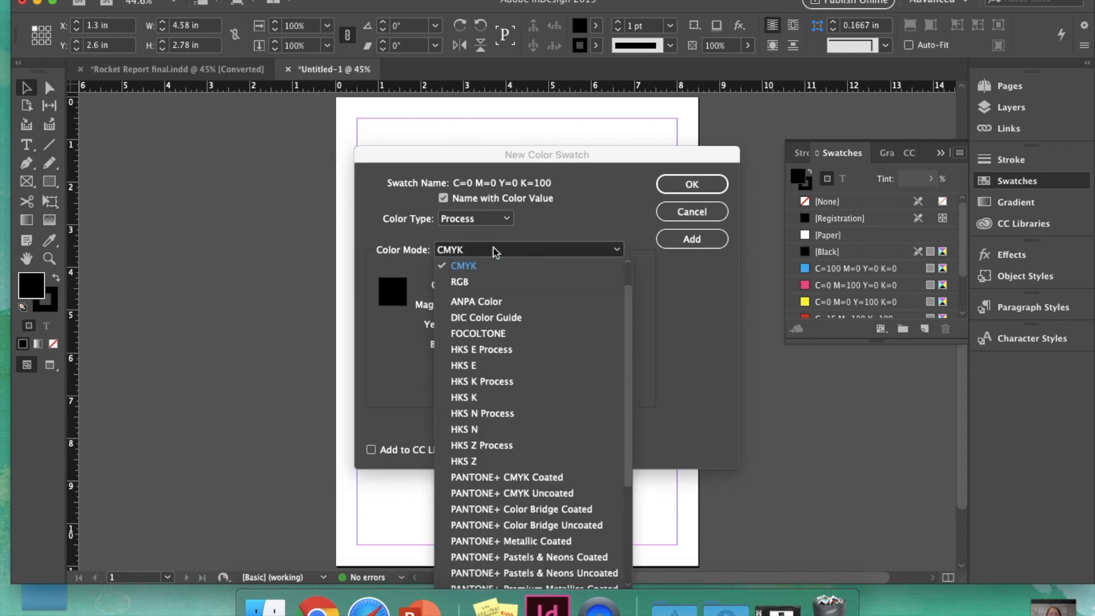
Step: Add PANTONE P 2-8 C from the PANTONE+ CMYK Coated library as a swatch and close the dialog
left_click(507, 478)
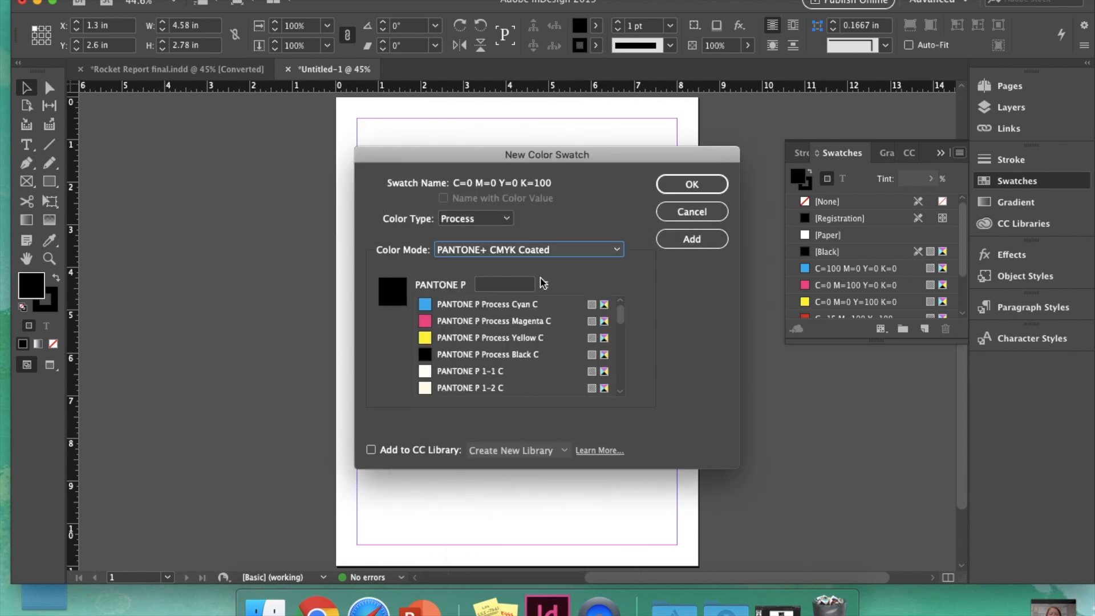
scroll(476, 362, "down", 5)
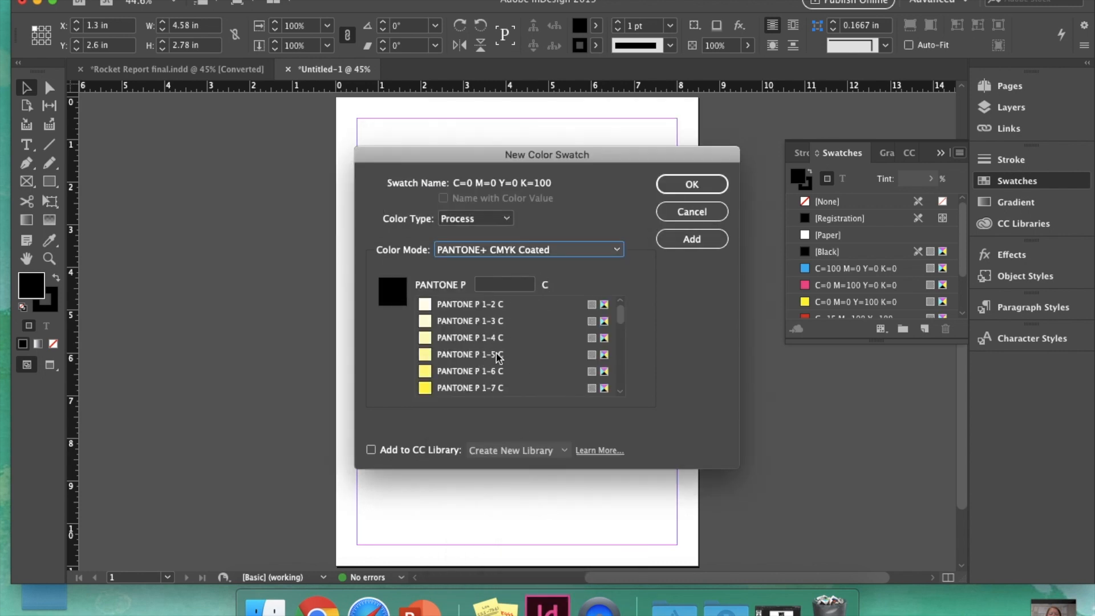
scroll(472, 367, "down", 3)
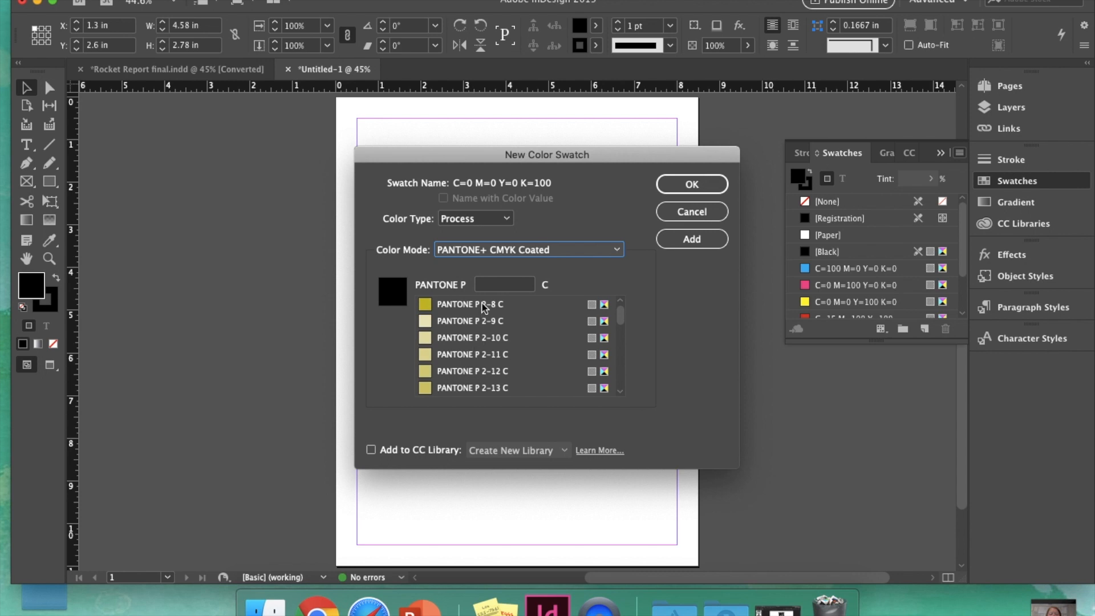
type("2-8")
left_click(705, 240)
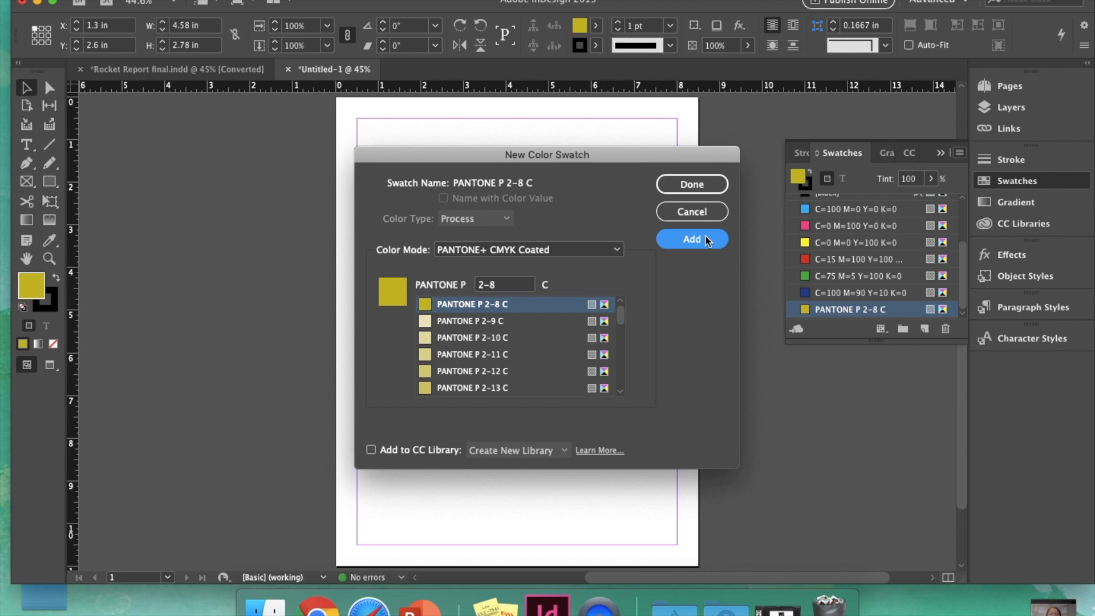
left_click(719, 184)
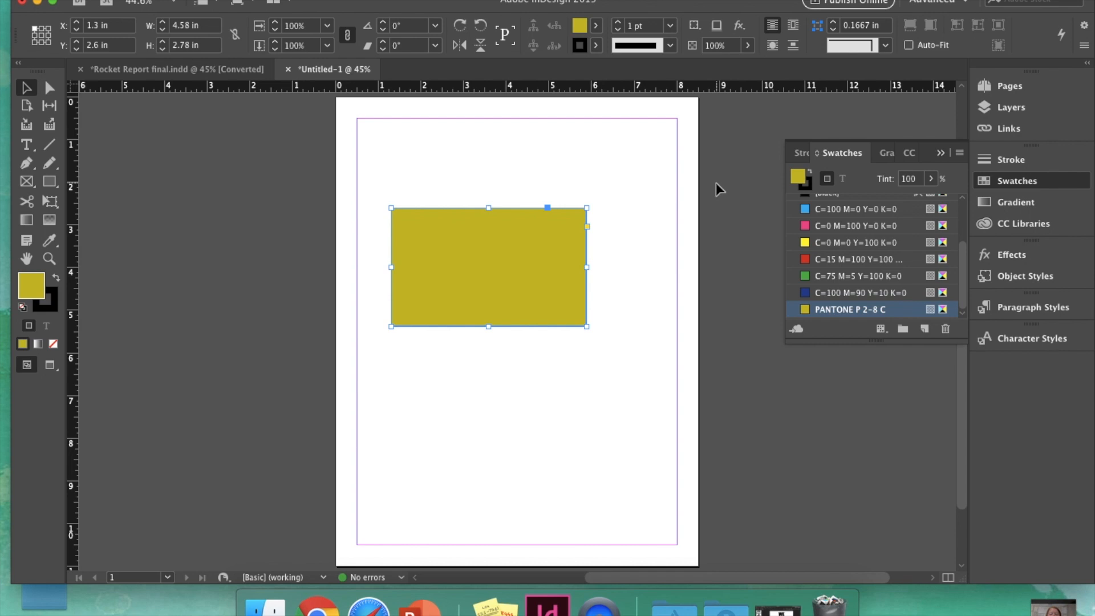
Step: Fill the rectangle with the default white-to-black linear gradient and float the Gradient panel
left_click(38, 345)
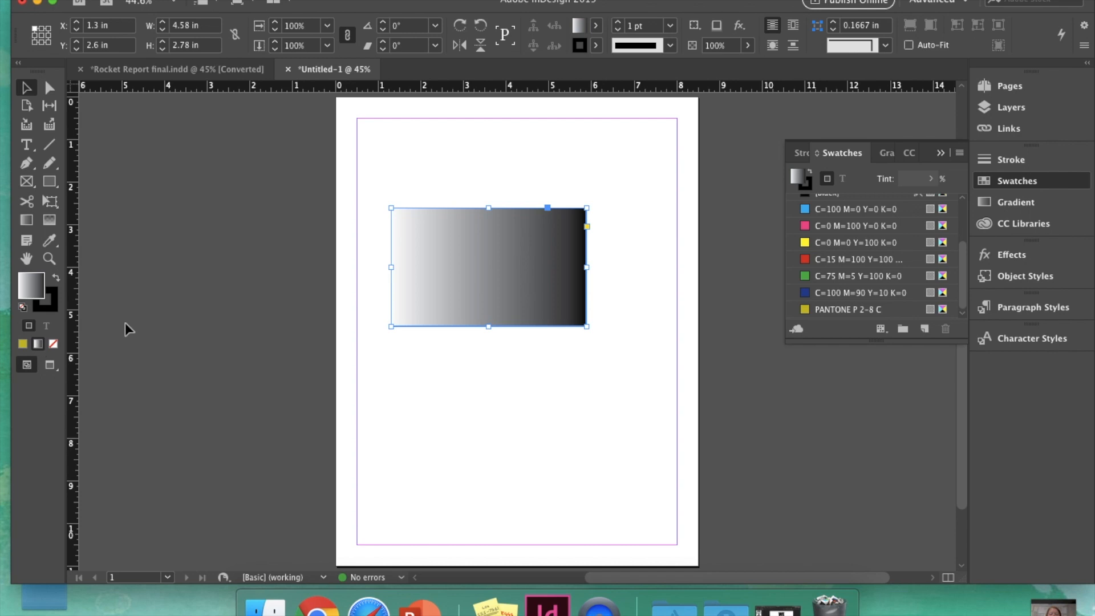
left_click(1012, 203)
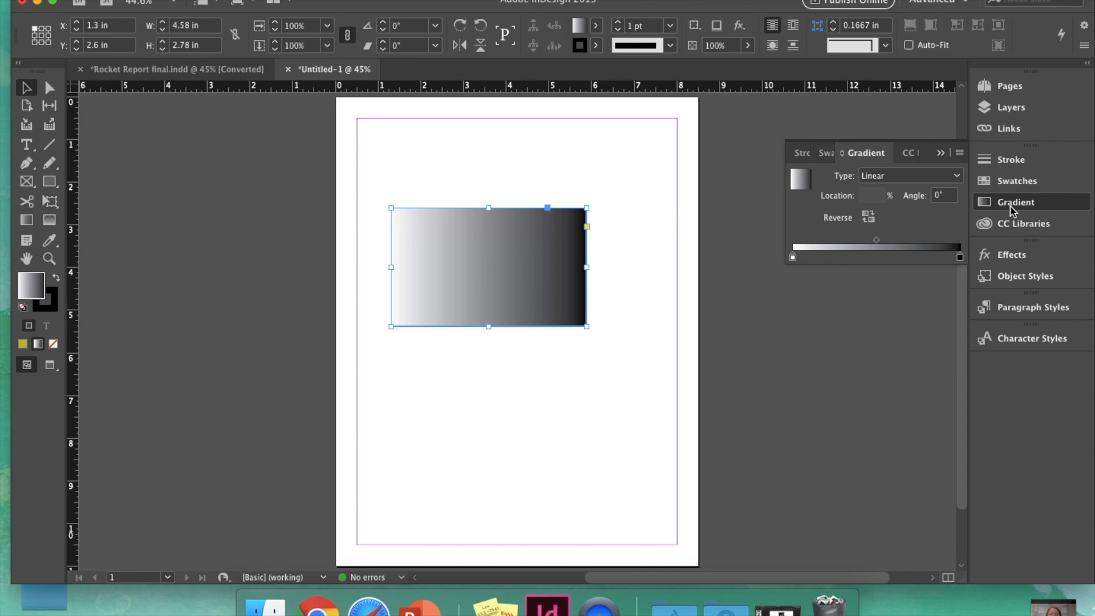
left_click_drag(1011, 210, 811, 292)
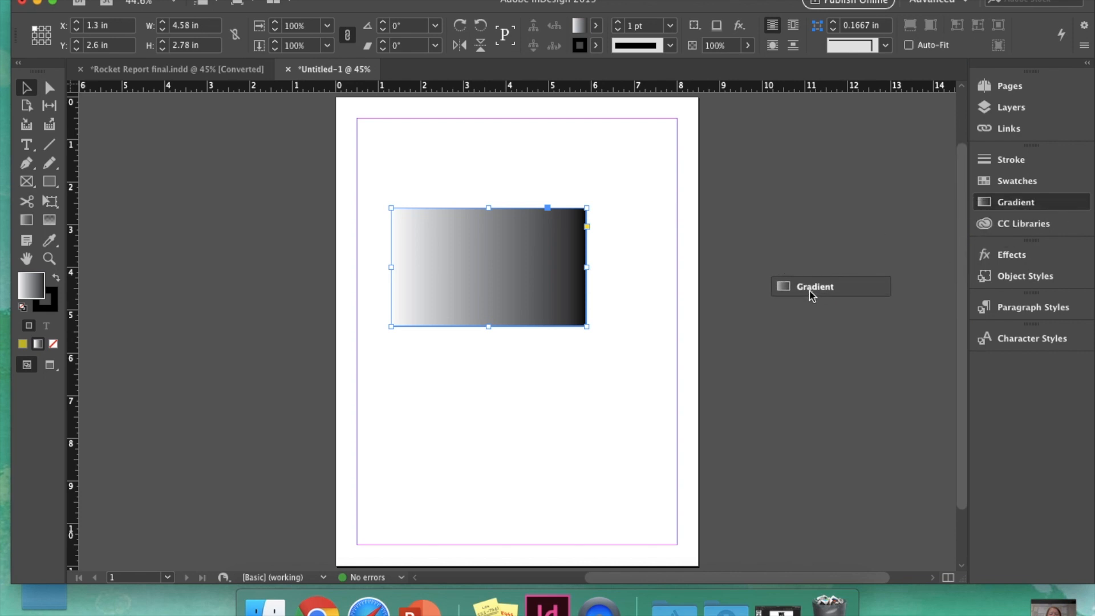
left_click_drag(810, 291, 809, 291)
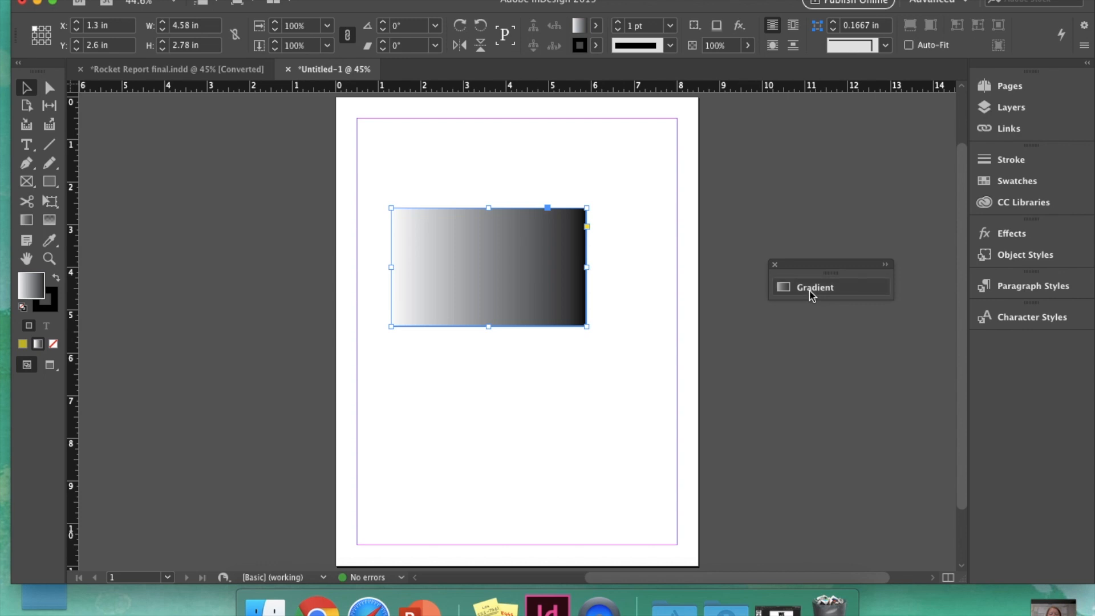
Step: Expand the floating Gradient panel, move it below the rectangle, and show the Swatches panel beside it
left_click(825, 288)
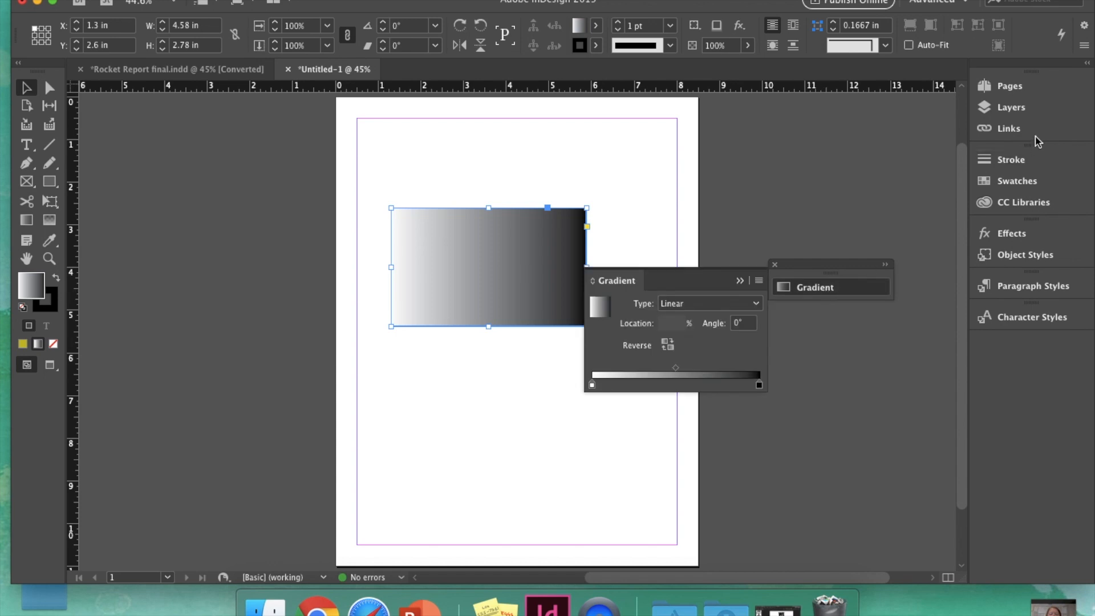
left_click(1012, 180)
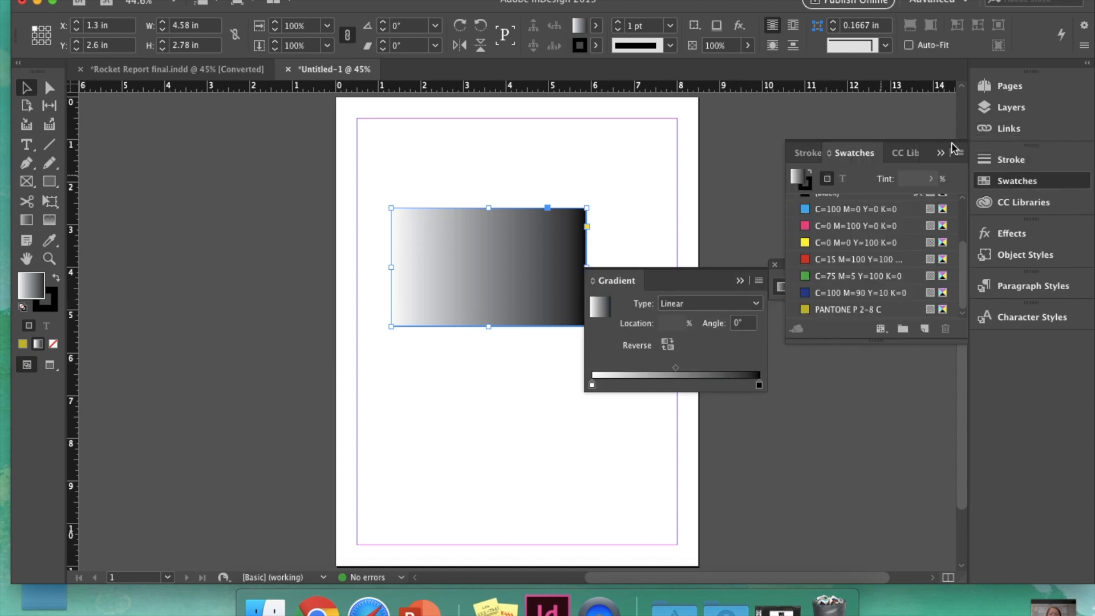
left_click(1002, 176)
left_click_drag(831, 264, 810, 443)
left_click(828, 447)
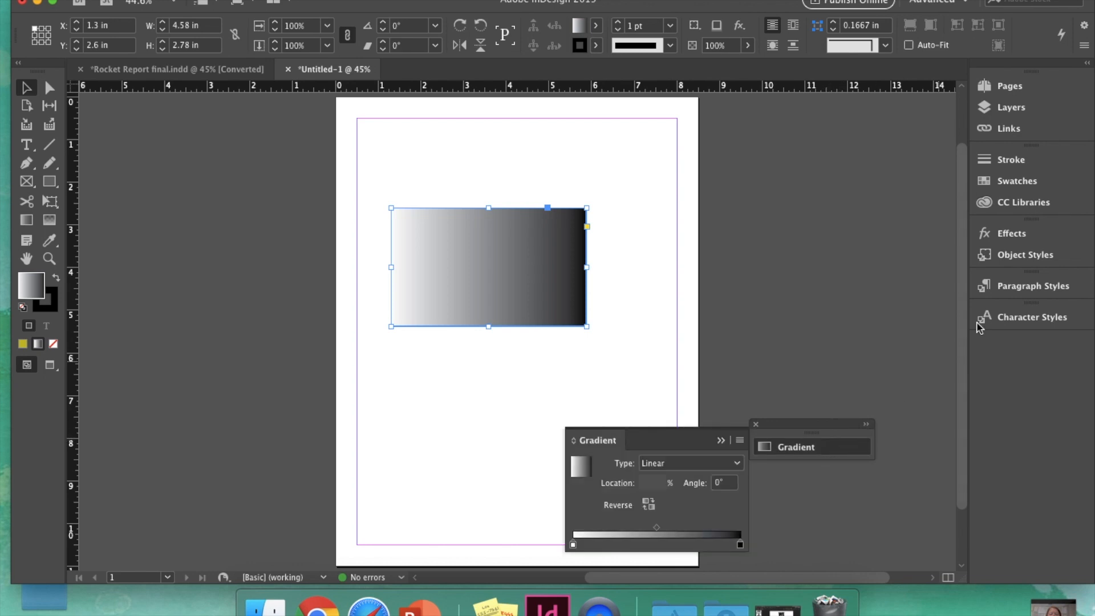
left_click(1029, 181)
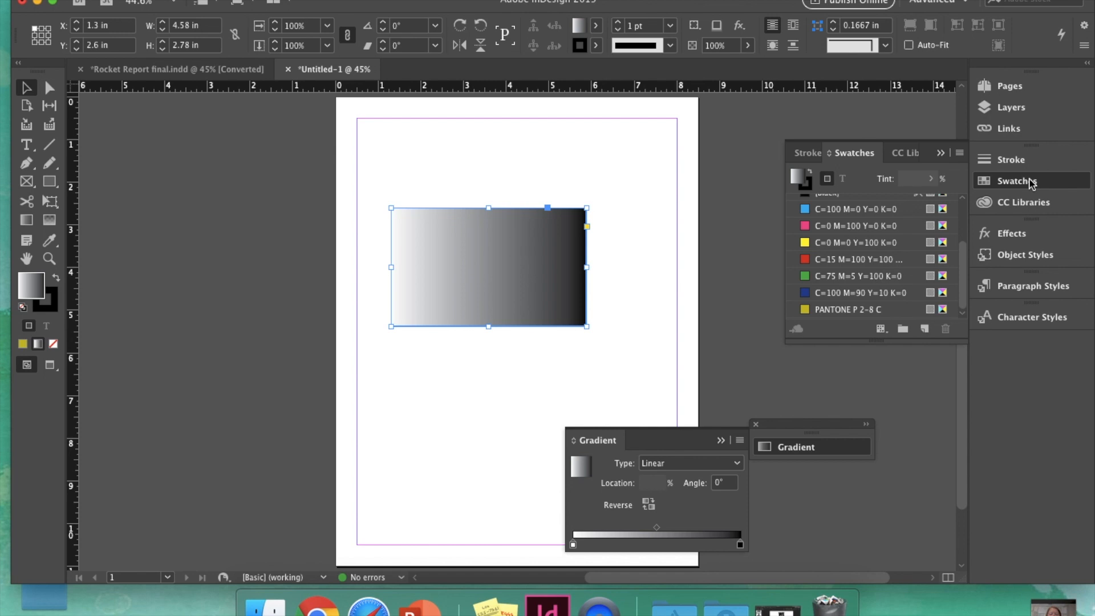
Step: Recolour the gradient's black end stop with the PANTONE P 2-8 C swatch
left_click(741, 544)
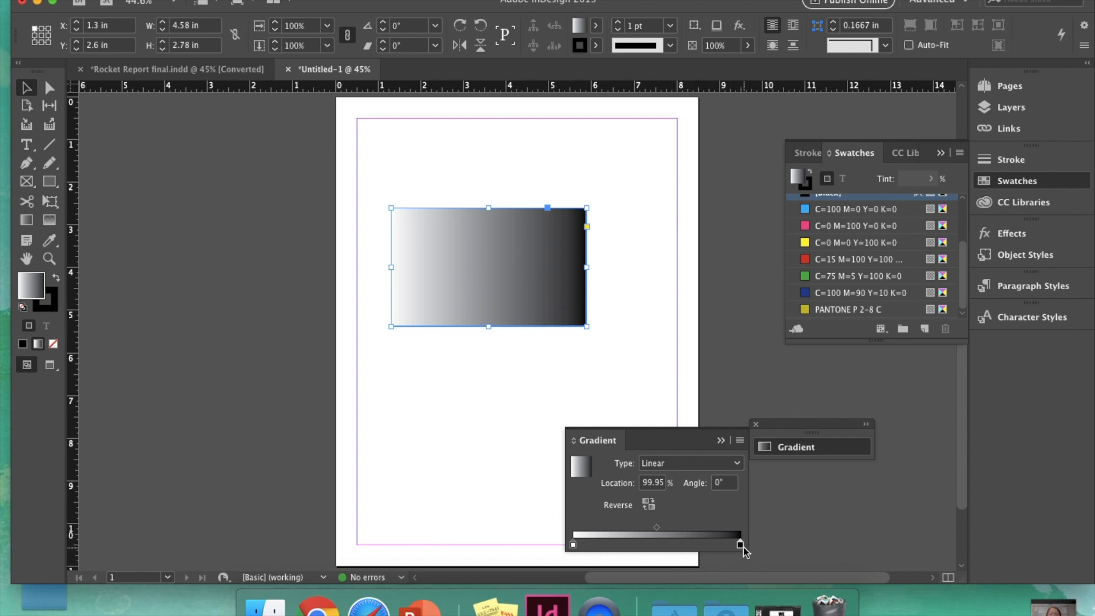
left_click(573, 544)
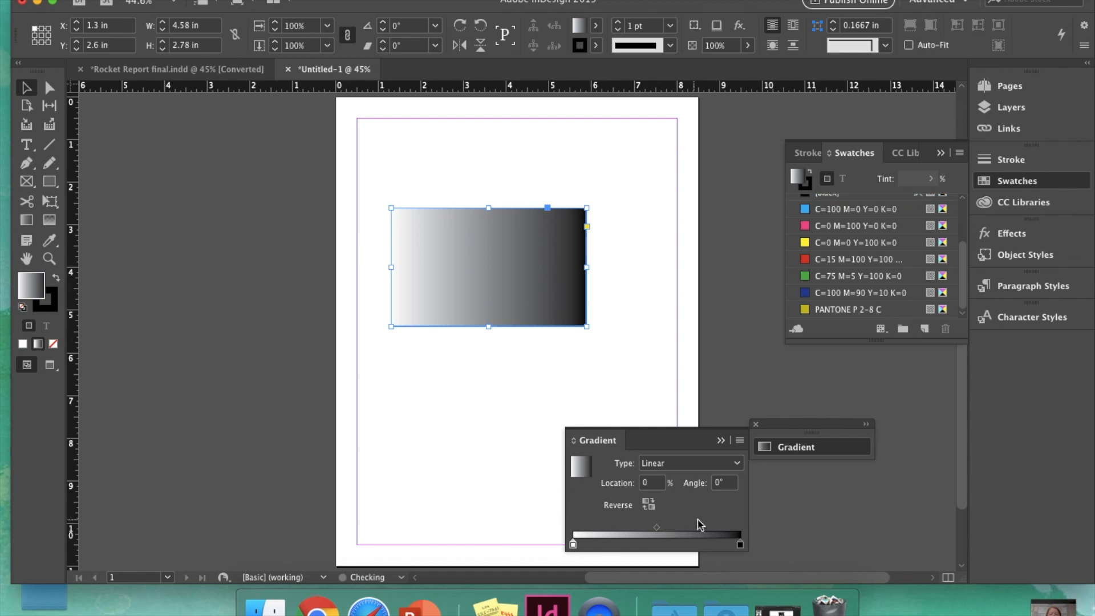
left_click(740, 543)
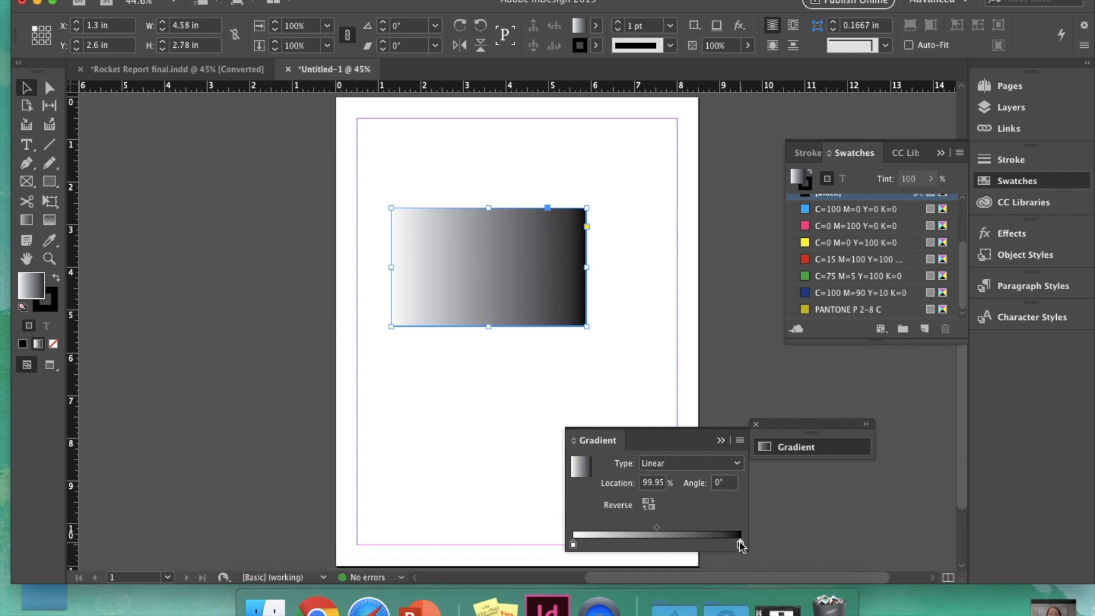
left_click(825, 311)
left_click_drag(739, 544, 737, 545)
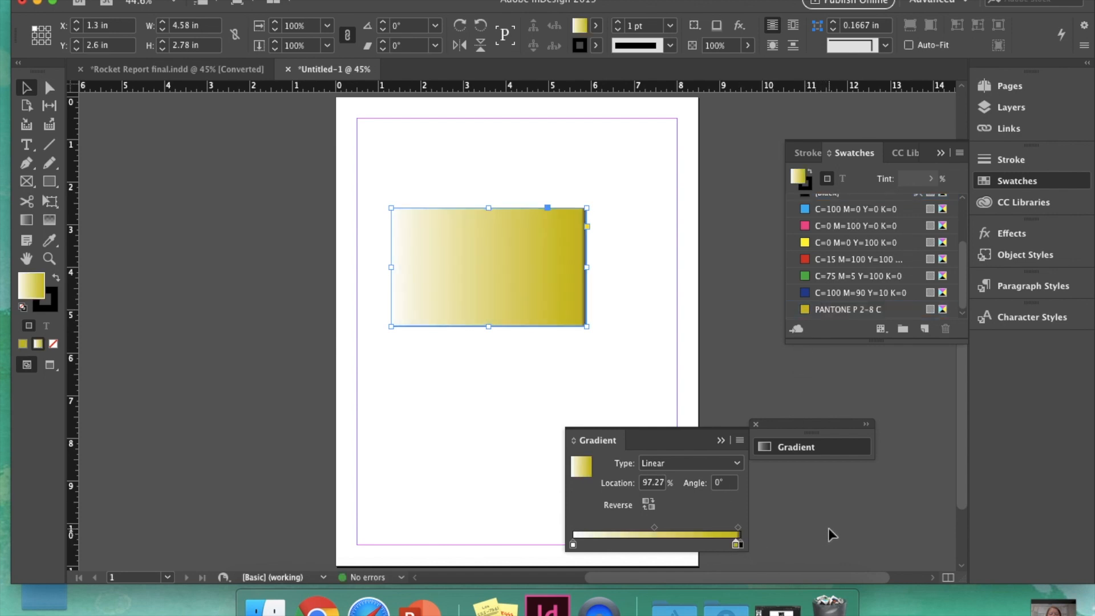
key("super+z")
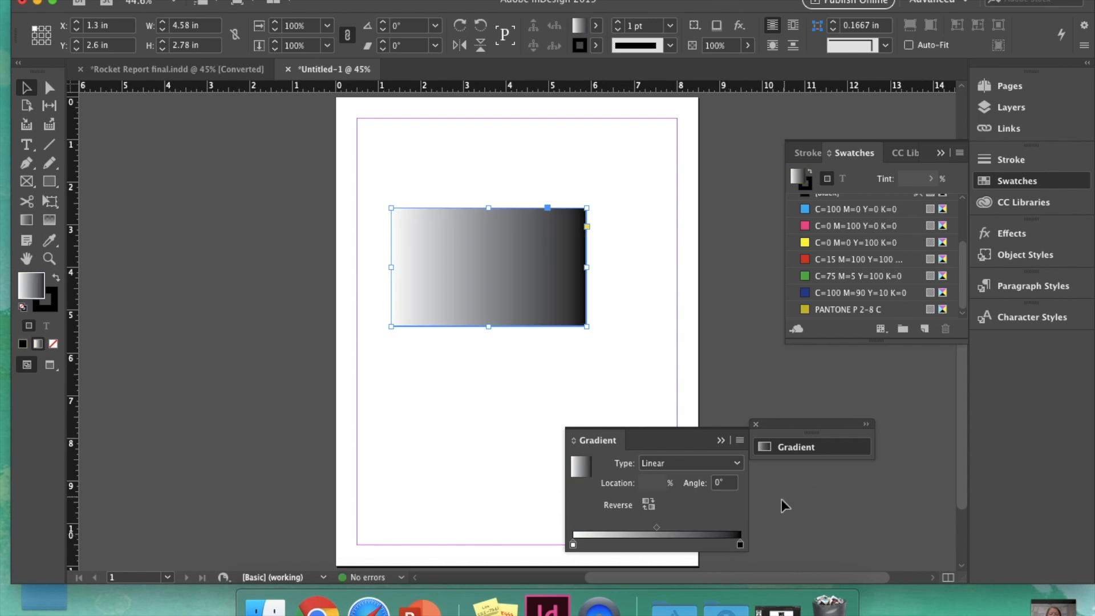
left_click(740, 546)
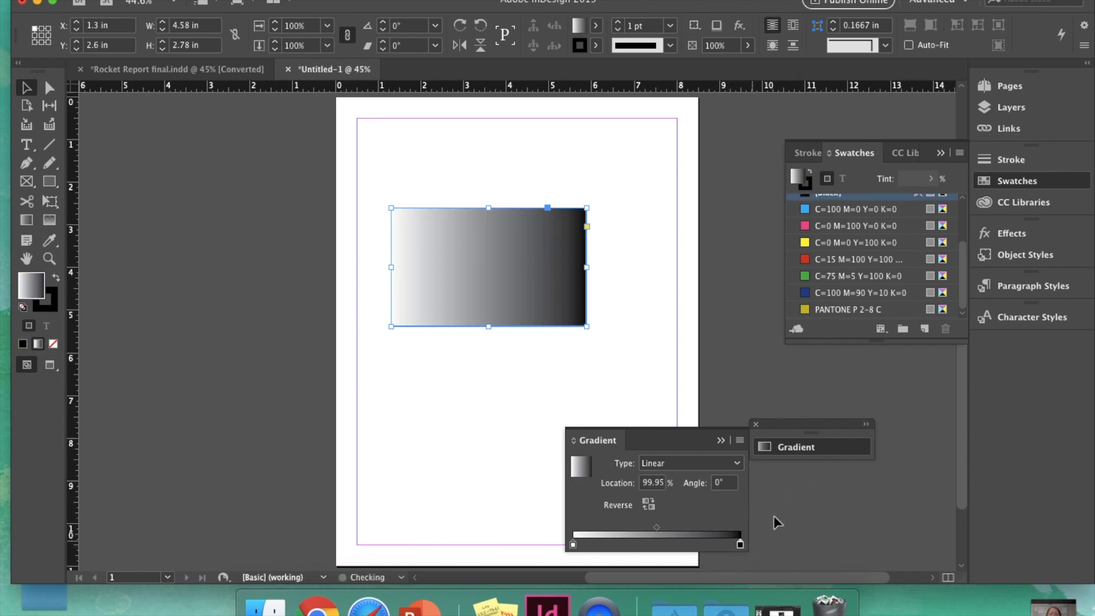
left_click_drag(824, 311, 741, 546)
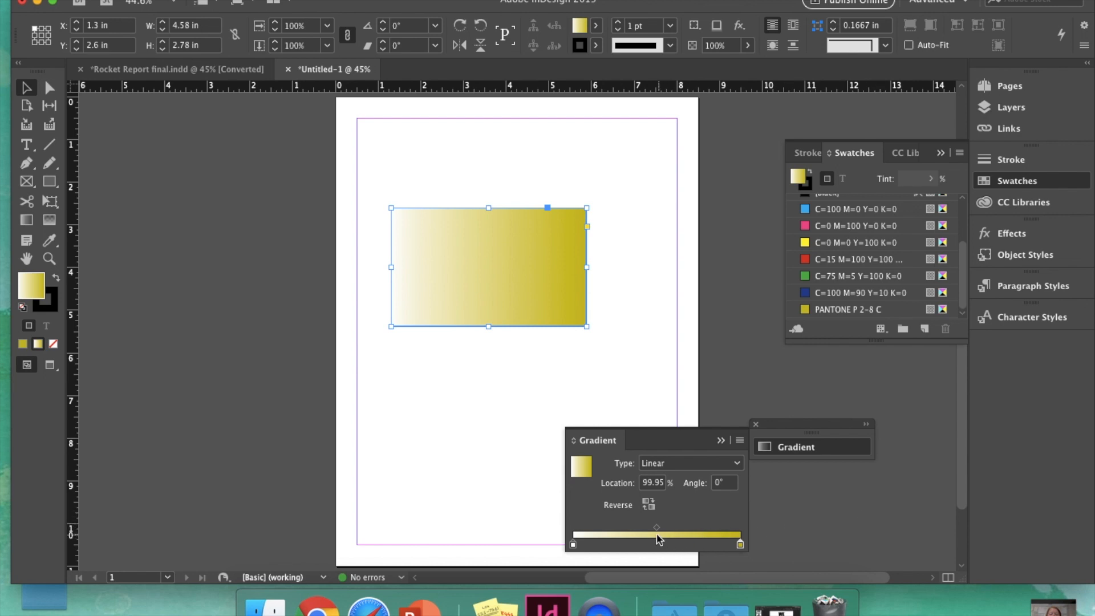
Step: Adjust the gradient midpoint and add a C=15 M=100 Y=100 red stop at about 54%
left_click_drag(657, 527, 688, 527)
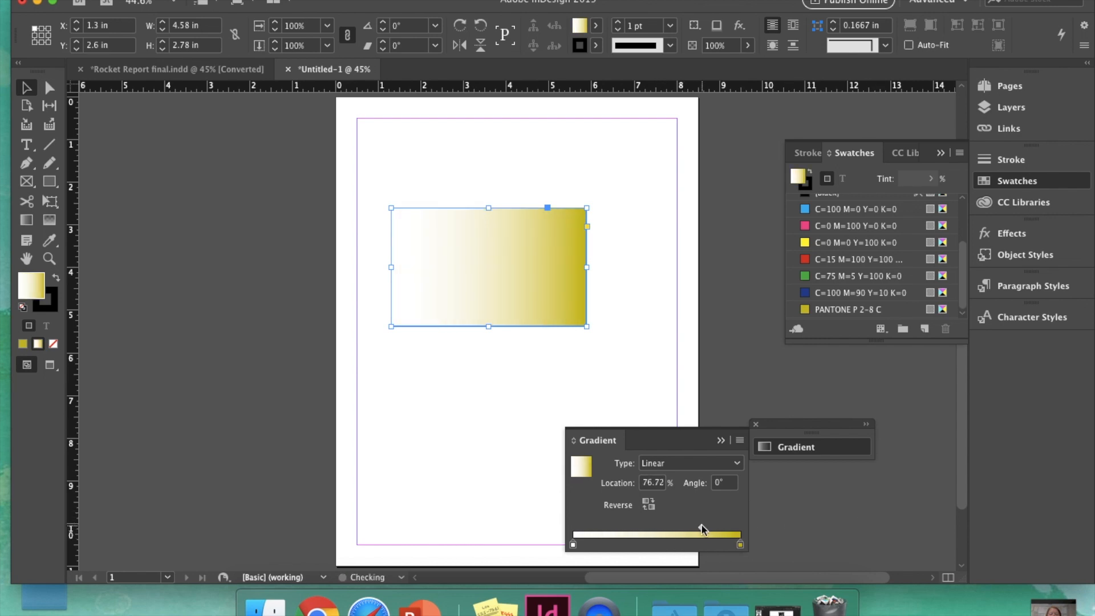
left_click_drag(701, 528, 657, 528)
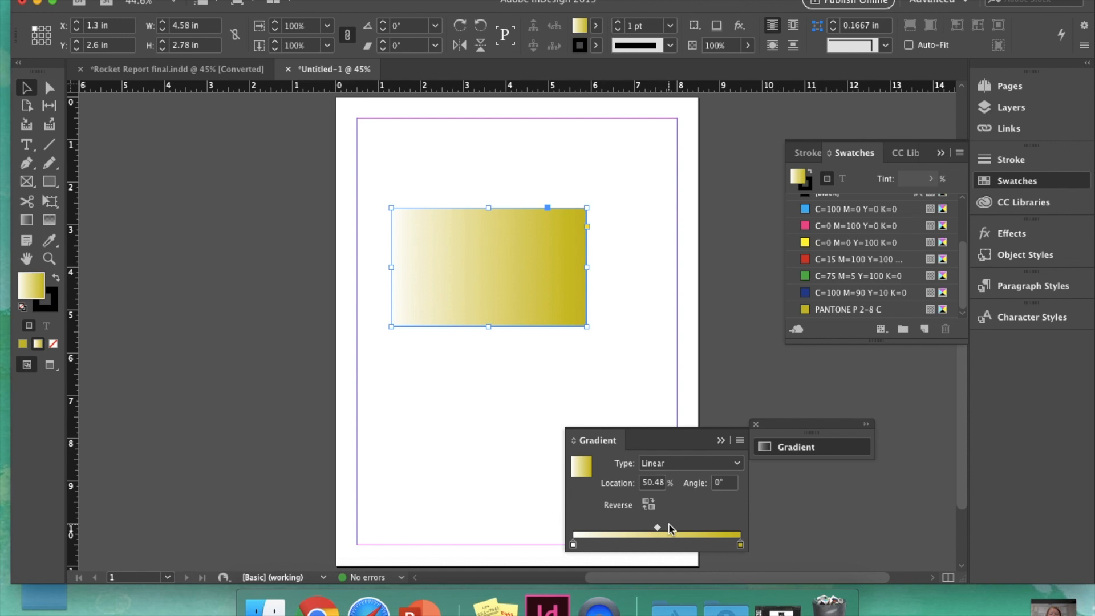
left_click_drag(867, 261, 663, 536)
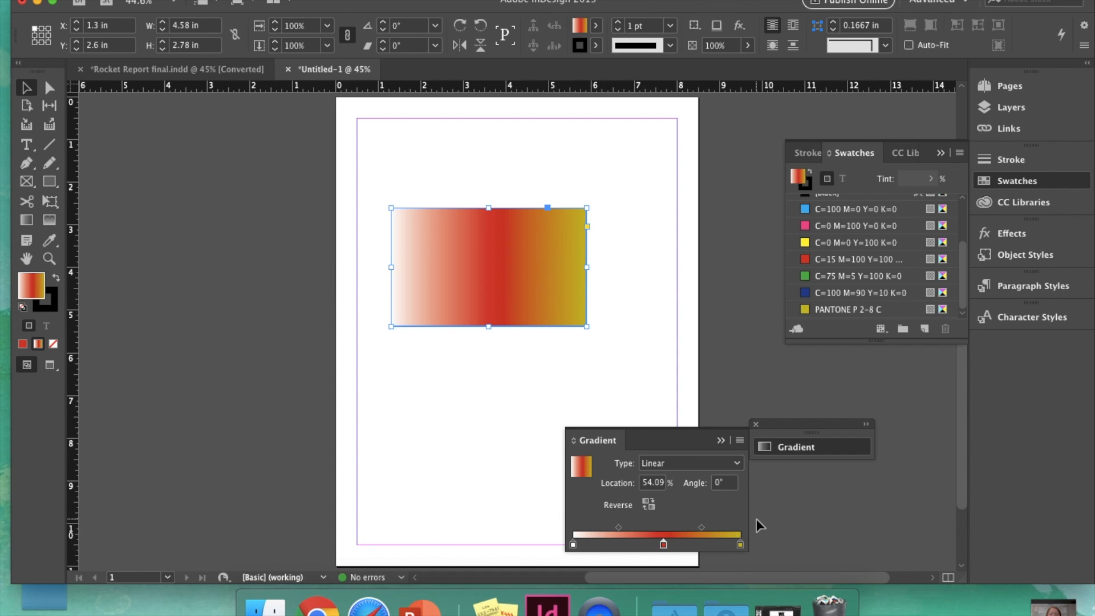
scroll(756, 518, "down", 1)
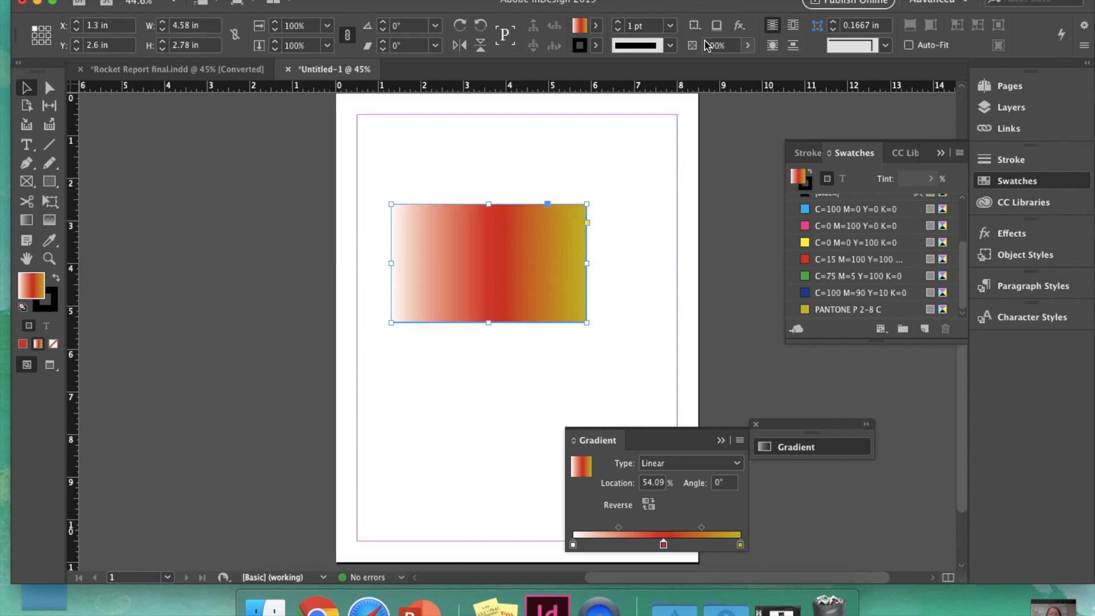